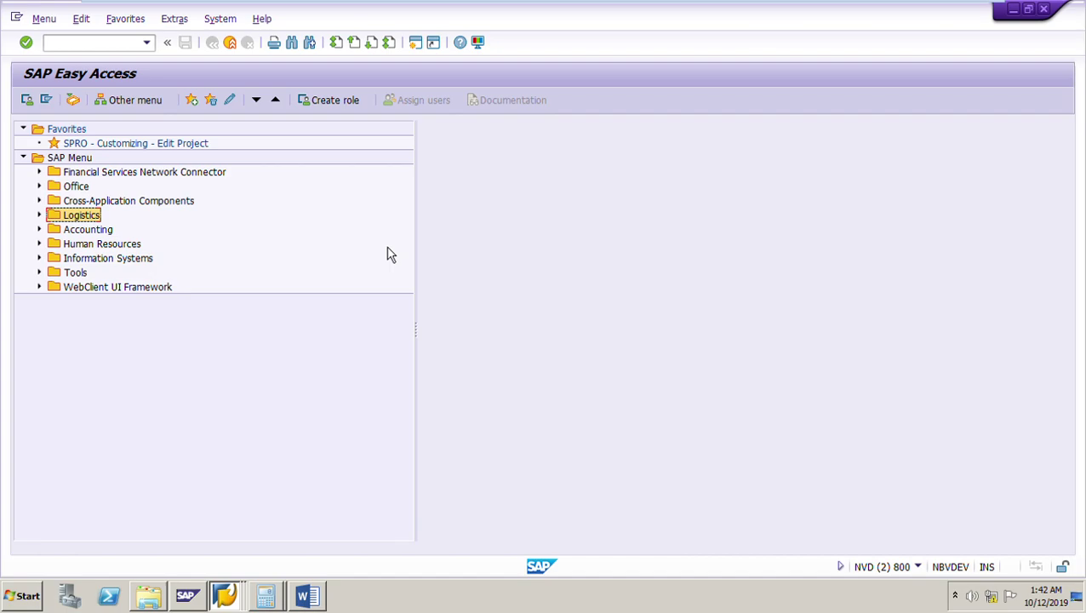
pyautogui.click(322, 599)
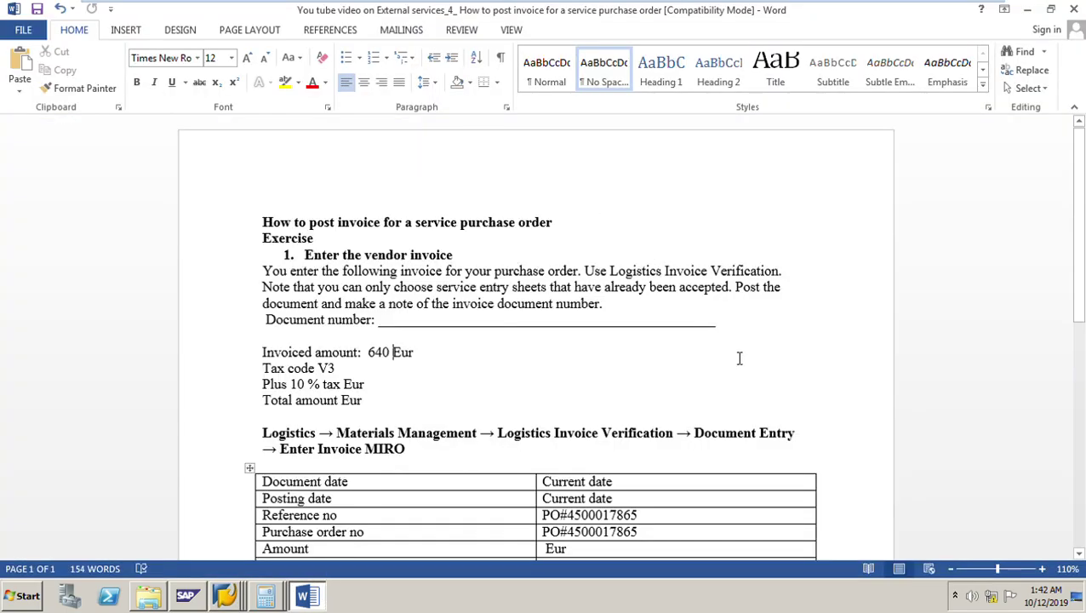
pyautogui.scroll(-1, 740, 358)
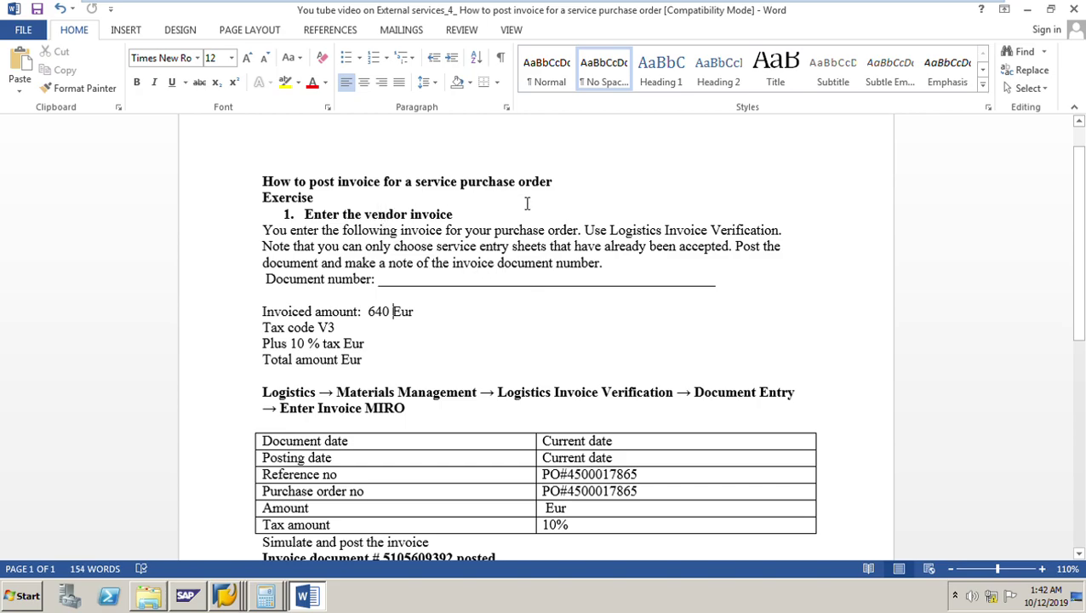
pyautogui.scroll(-2, 568, 375)
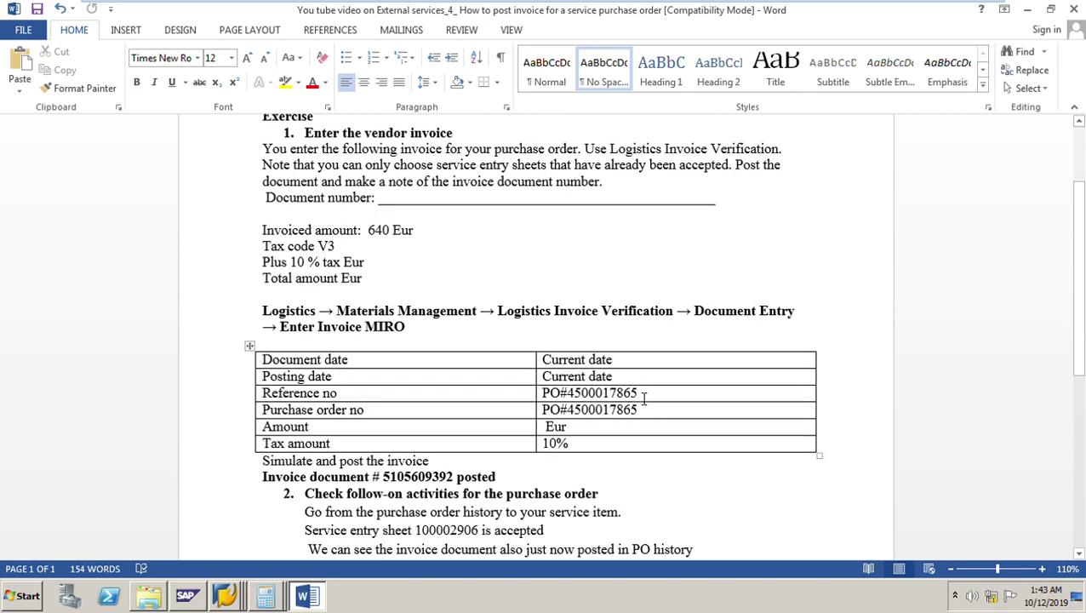
pyautogui.moveTo(638, 393); pyautogui.dragTo(560, 400)
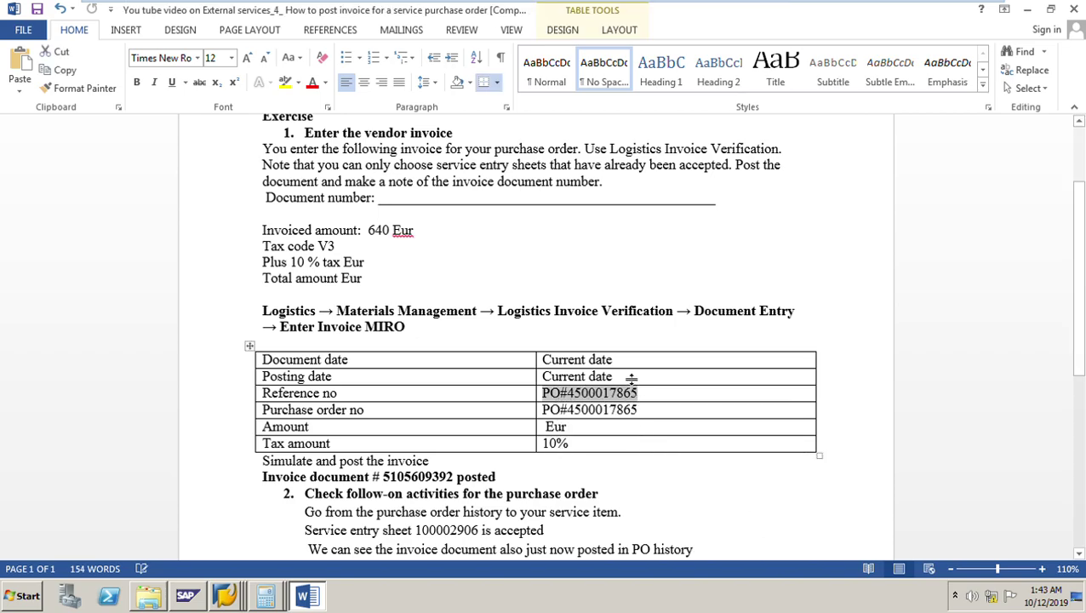
pyautogui.moveTo(625, 364); pyautogui.dragTo(544, 361)
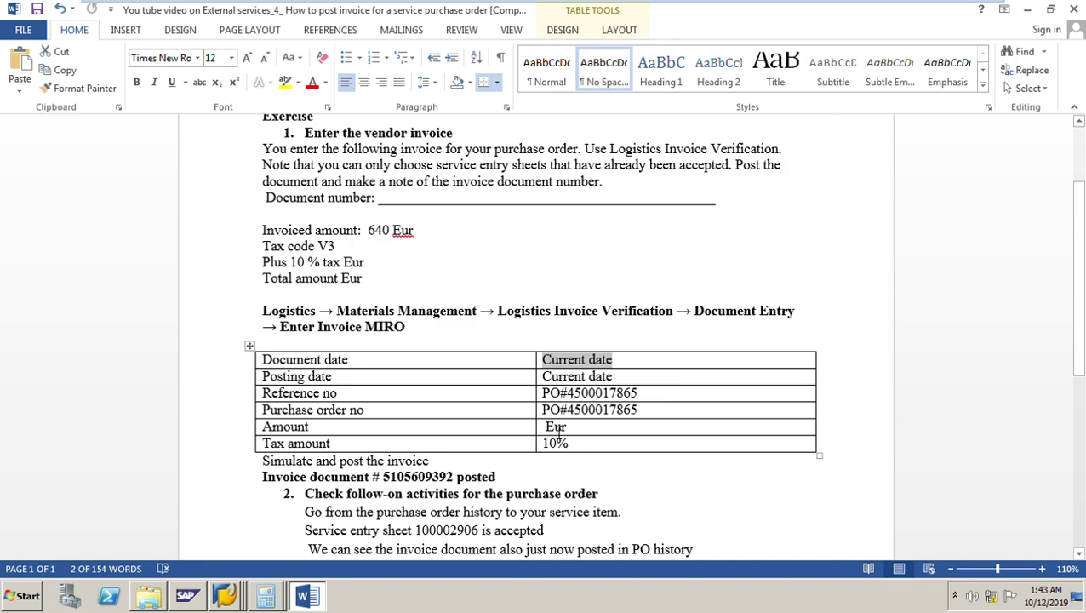
pyautogui.scroll(-3, 647, 451)
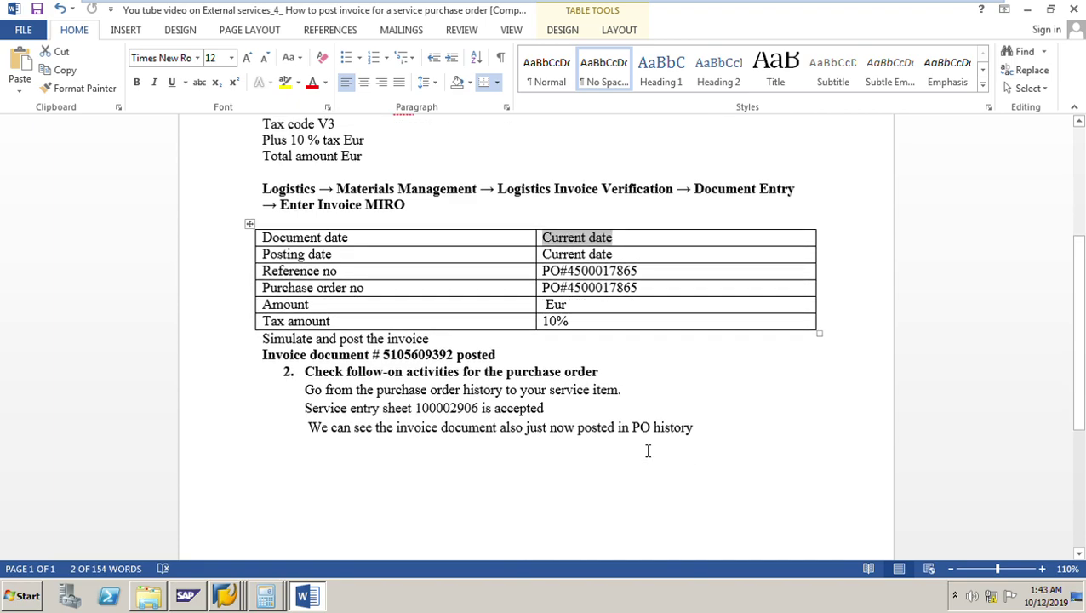
pyautogui.scroll(5, 647, 451)
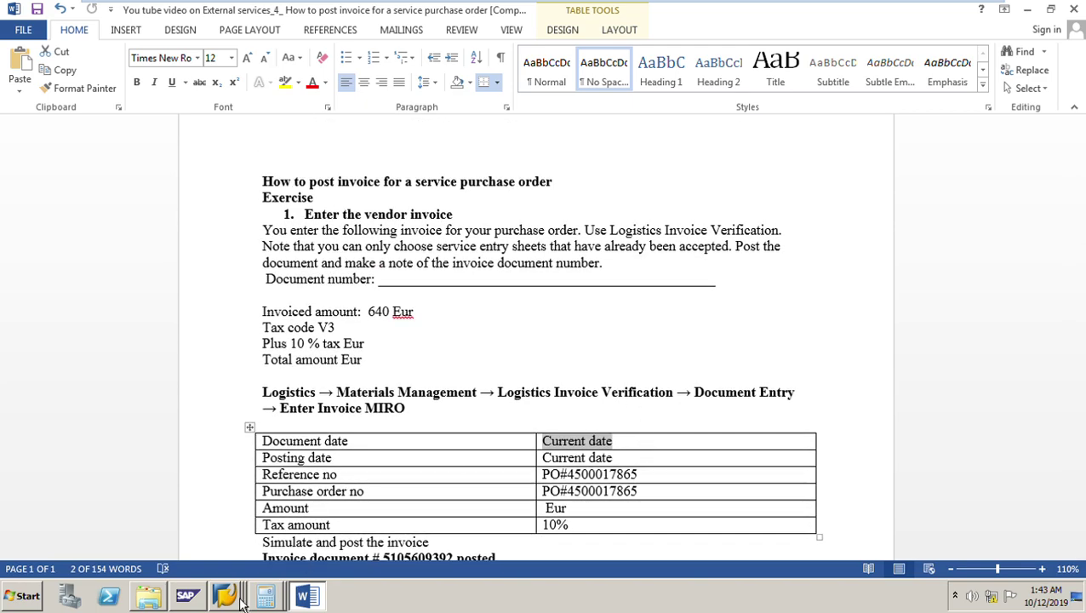
pyautogui.moveTo(230, 599)
pyautogui.click(203, 565)
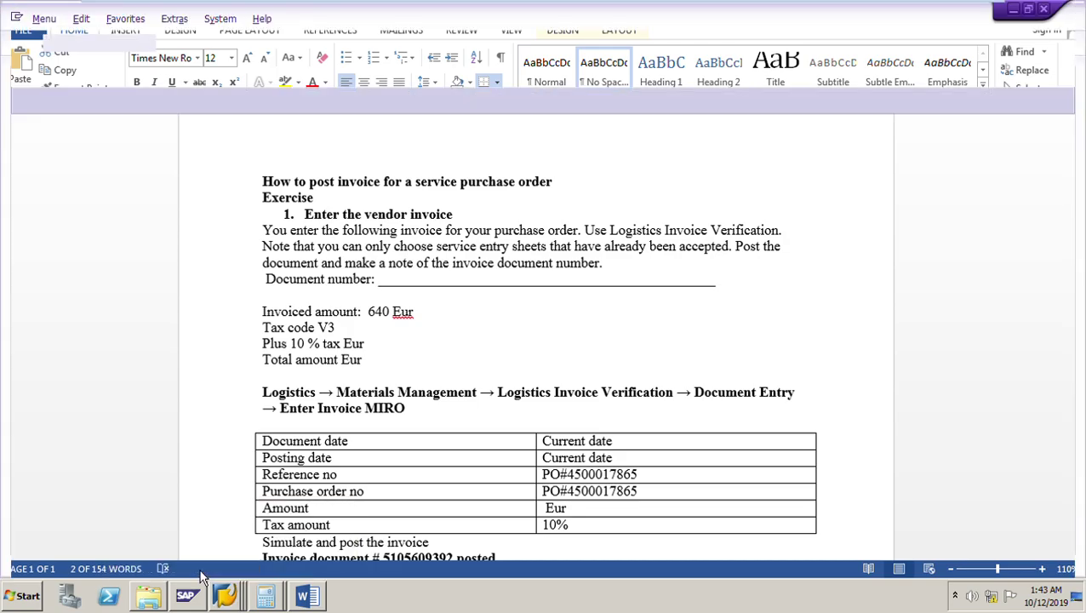
# Step: Launch MIRO and keep Invoice as the transaction type
pyautogui.click(101, 48)
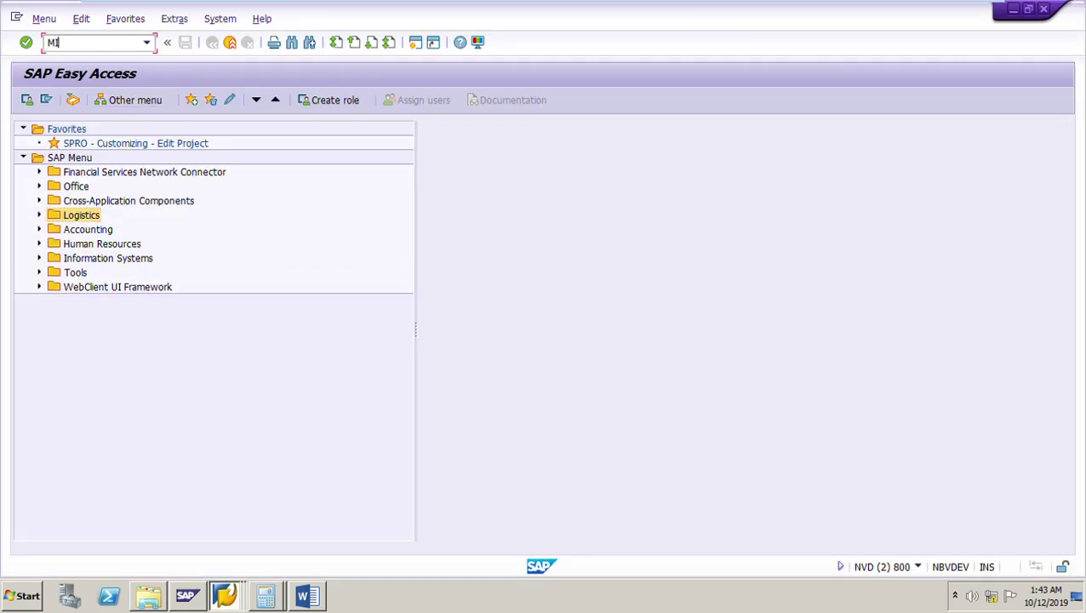
pyautogui.press('Return')
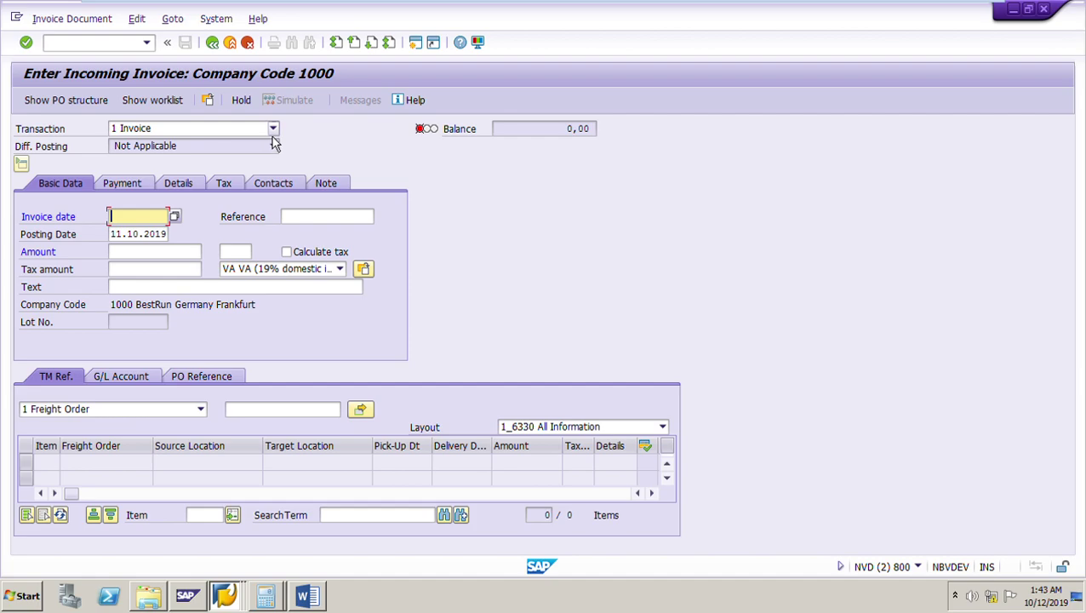
pyautogui.click(273, 129)
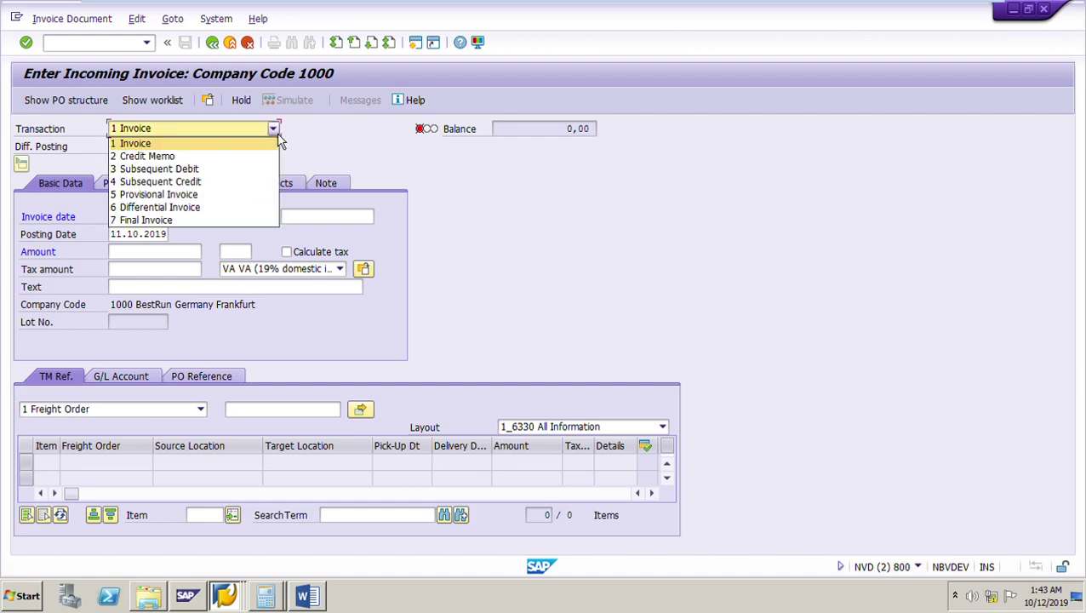
pyautogui.click(281, 141)
pyautogui.click(145, 220)
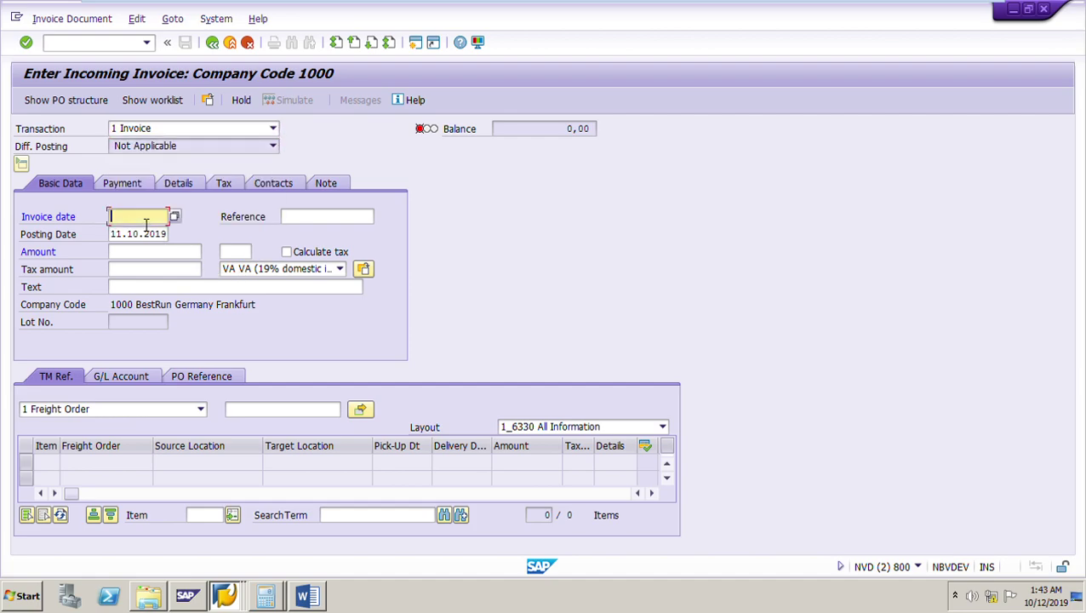
pyautogui.doubleClick(128, 234)
pyautogui.hotkey('ctrl', 'c')
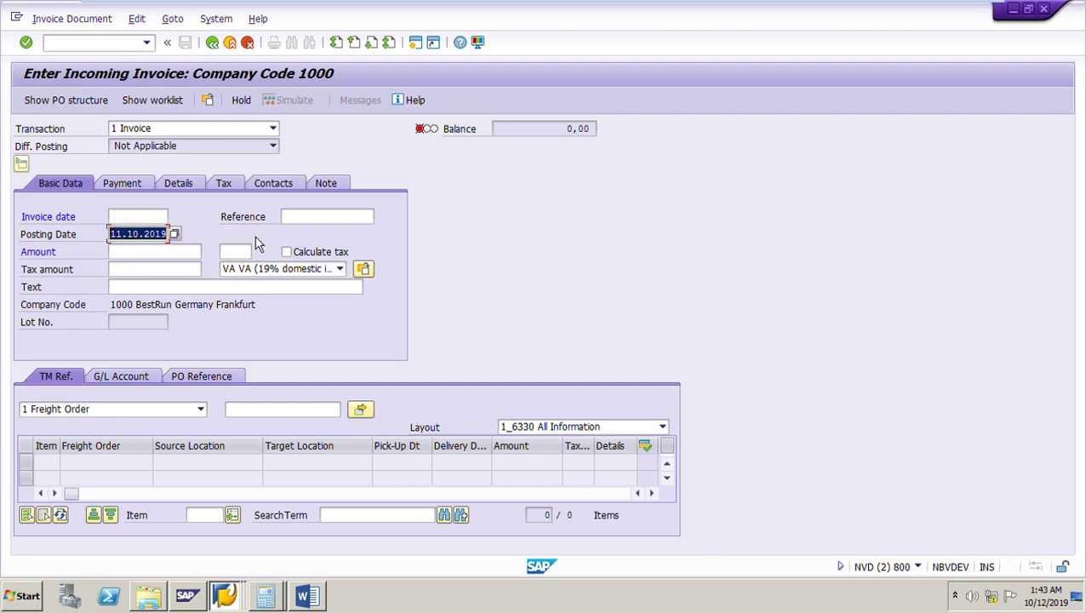
pyautogui.click(137, 221)
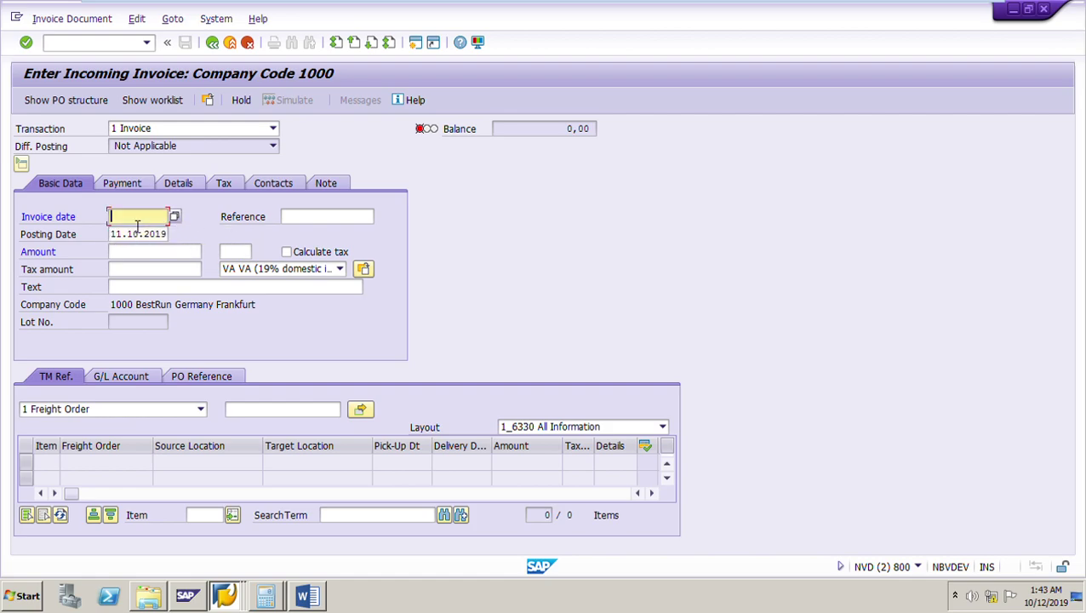
pyautogui.hotkey('ctrl', 'v')
pyautogui.click(313, 218)
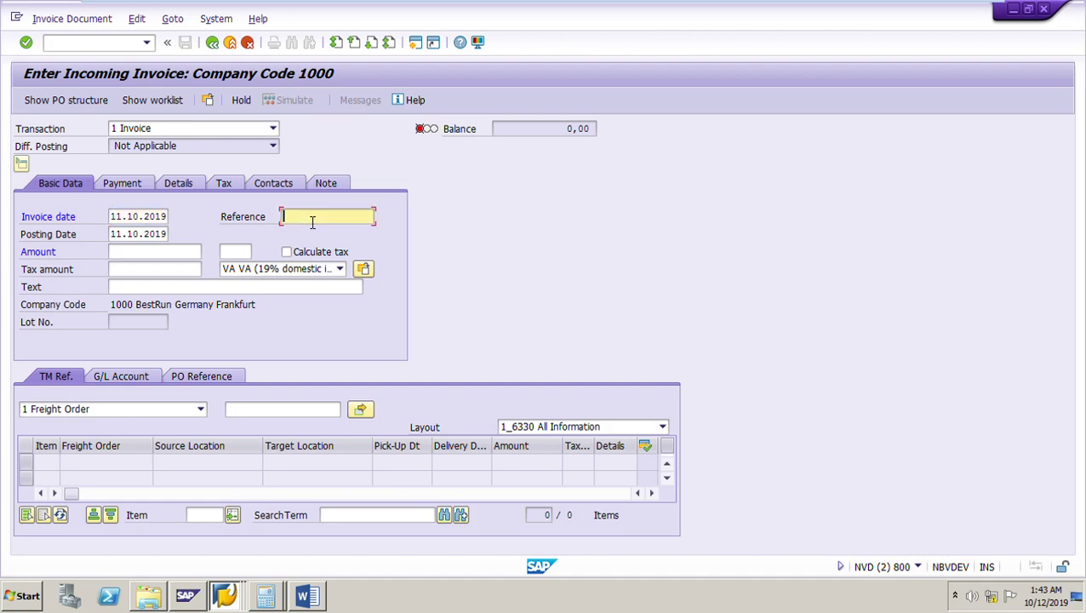
pyautogui.click(330, 219)
pyautogui.click(332, 230)
pyautogui.press('BackSpace')
pyautogui.write('500017865')
pyautogui.click(204, 384)
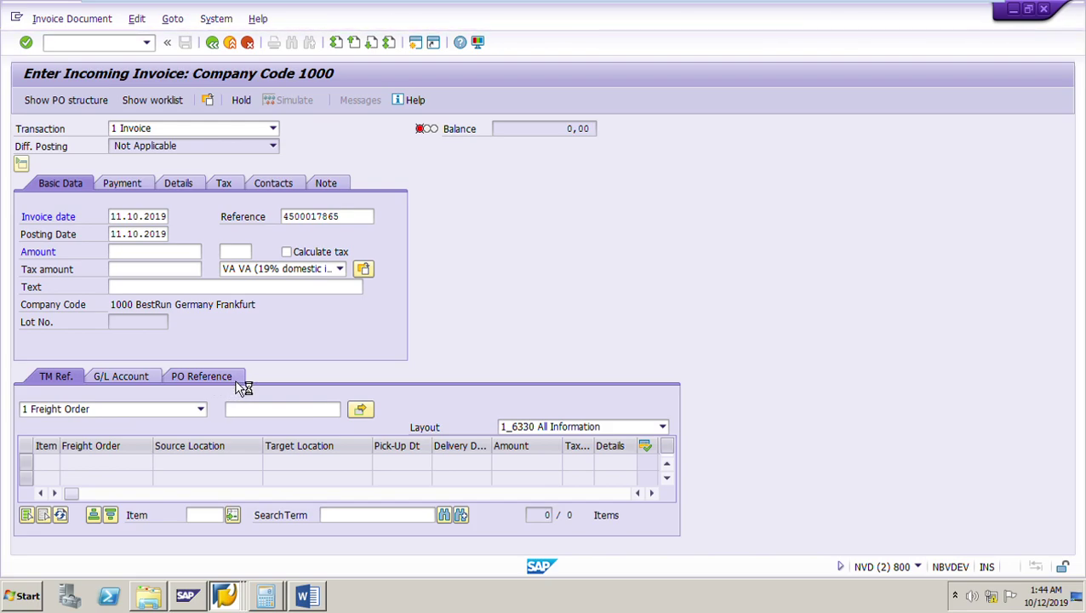
pyautogui.click(202, 410)
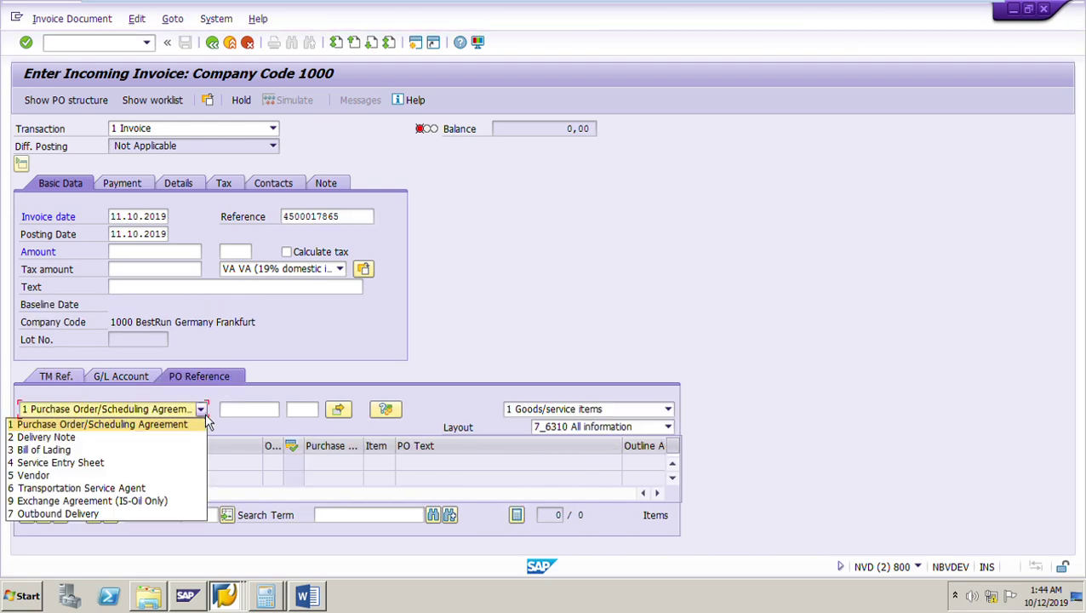
pyautogui.click(204, 423)
pyautogui.click(243, 411)
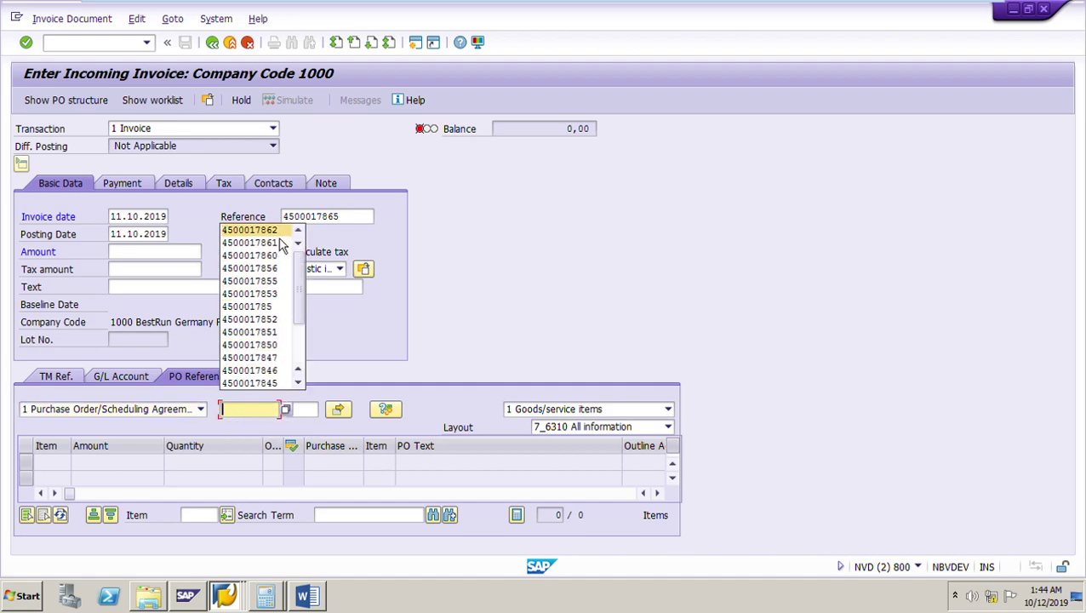
pyautogui.click(255, 230)
pyautogui.press('BackSpace')
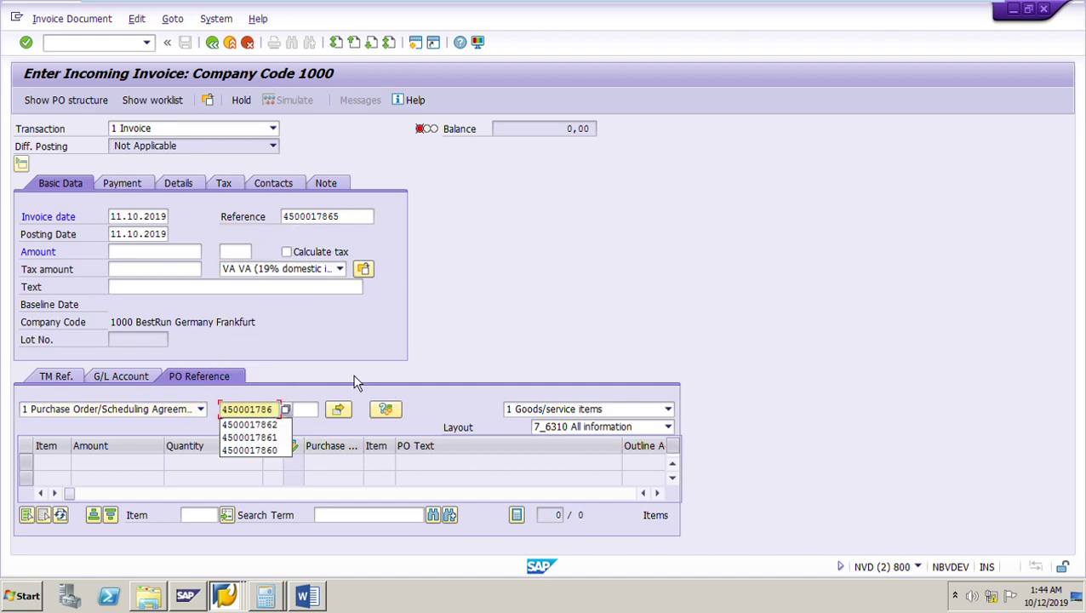
pyautogui.write('5')
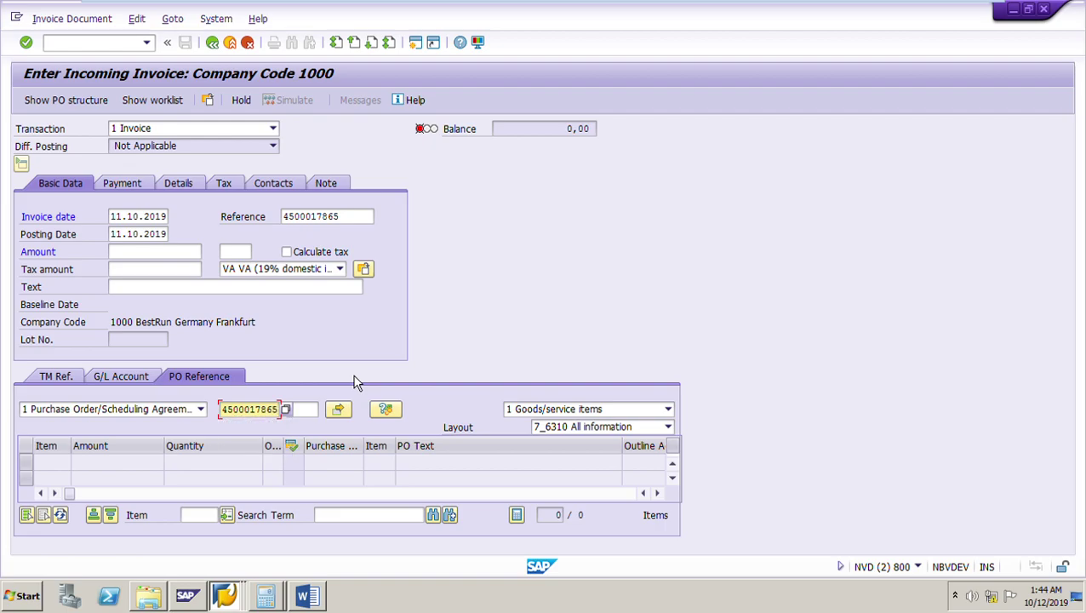
# Step: Load the PO's goods/service items, check the 640,00 item amount, then return to the Word instructions
pyautogui.click(669, 411)
pyautogui.click(707, 371)
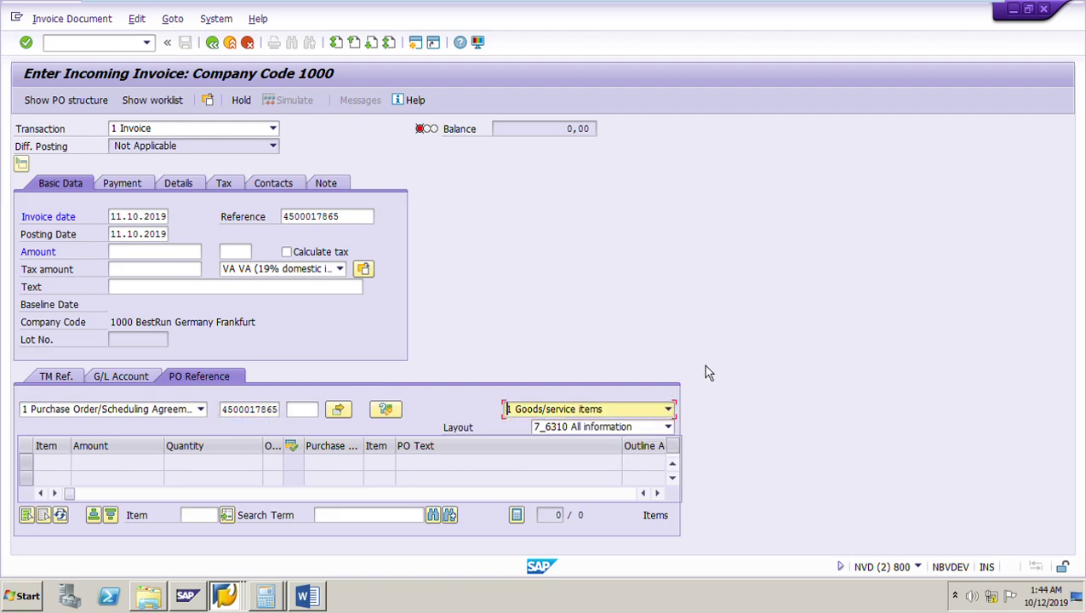
pyautogui.press('Return')
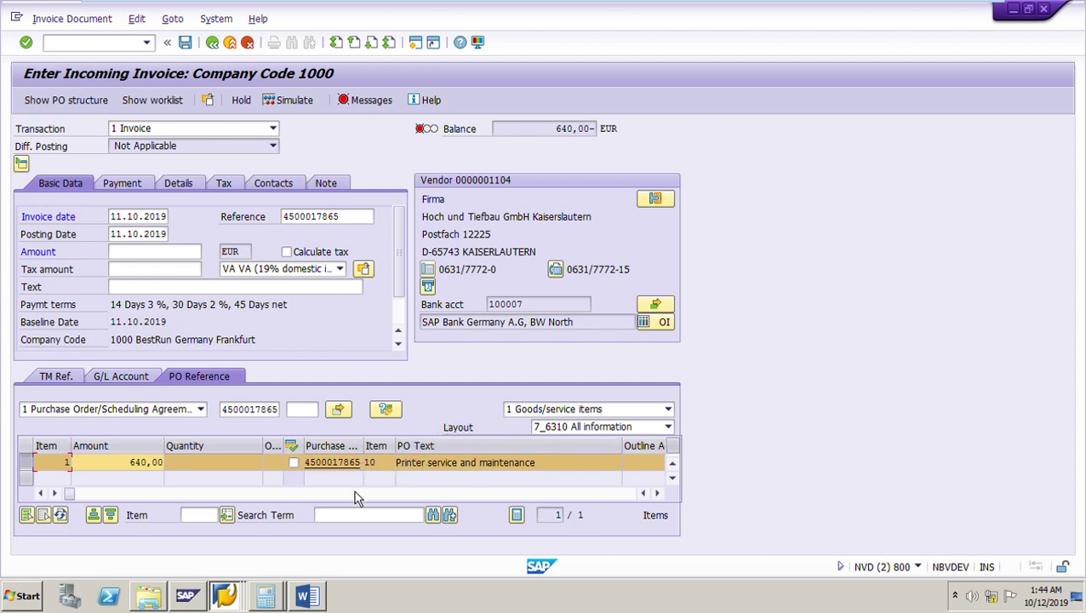
pyautogui.moveTo(129, 469); pyautogui.dragTo(177, 469)
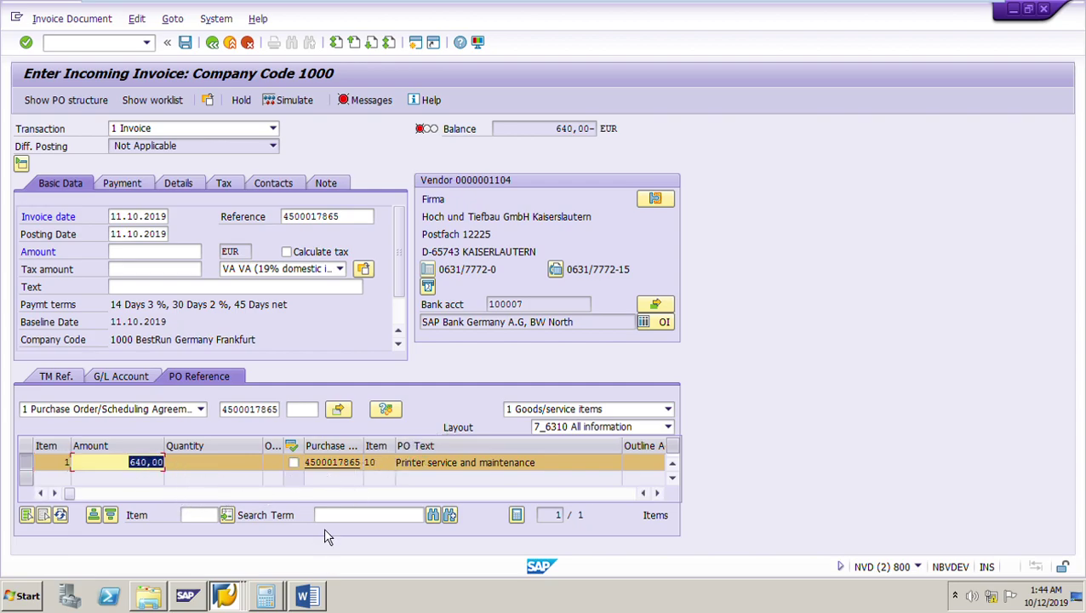
pyautogui.click(313, 597)
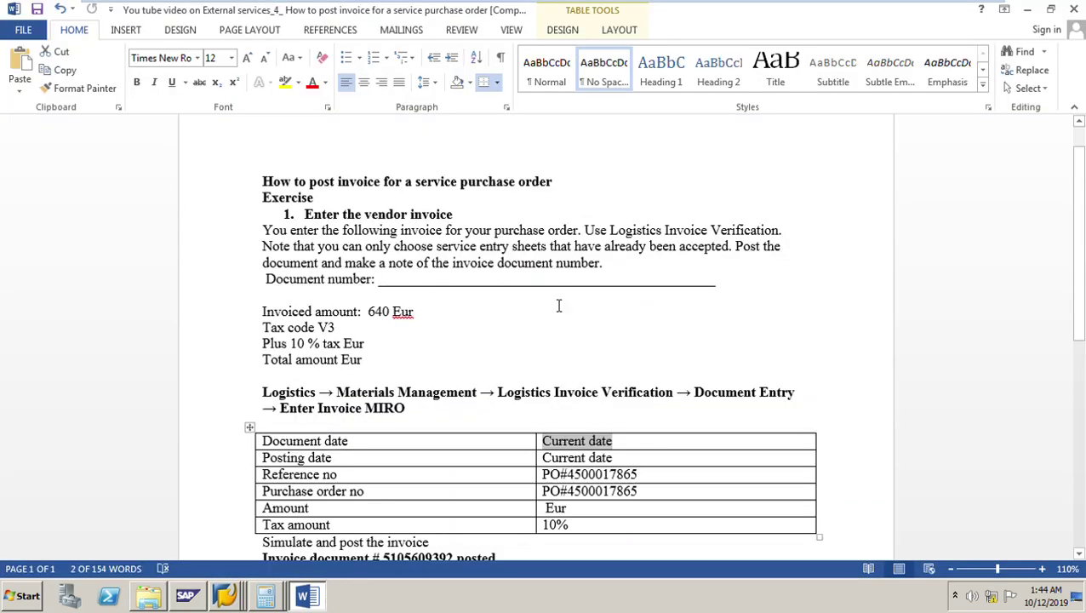
# Step: Read the follow-on steps in Word, then minimise it to reveal the SAP invoice screen
pyautogui.scroll(-3, 644, 457)
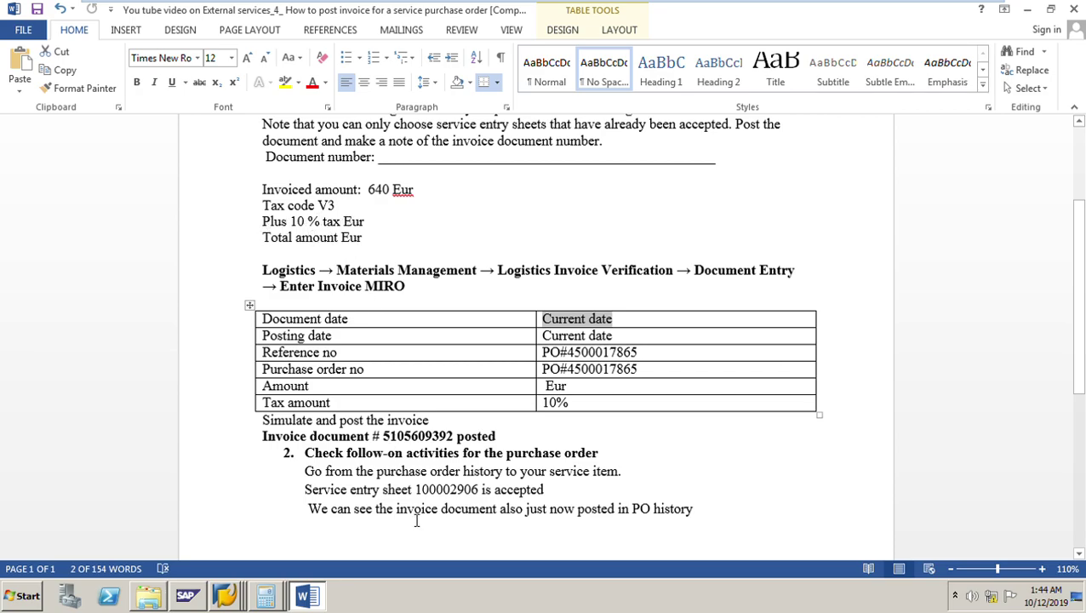
pyautogui.click(324, 597)
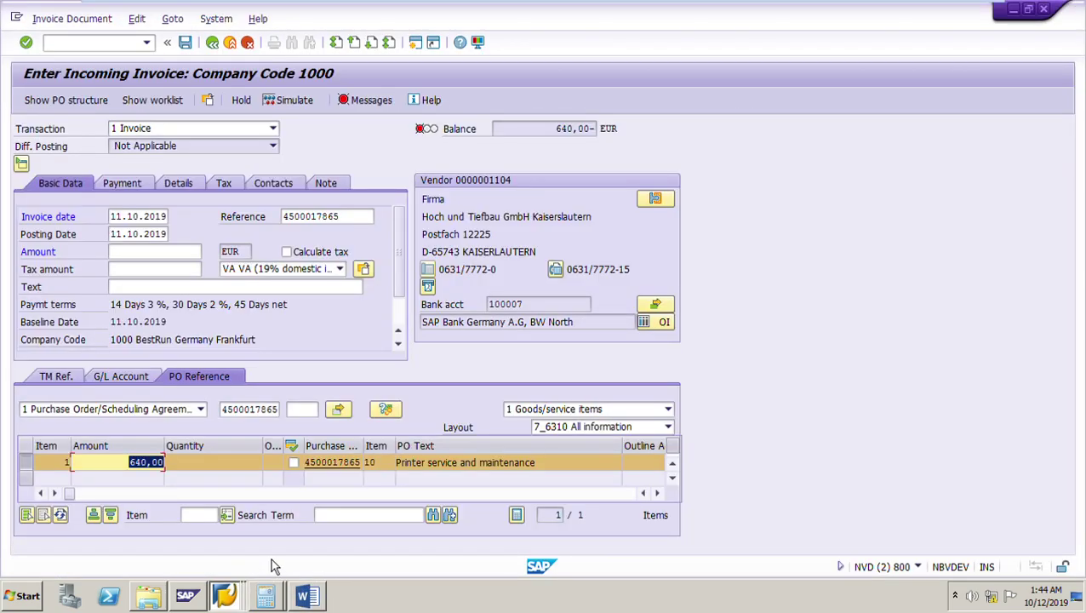
pyautogui.moveTo(225, 596)
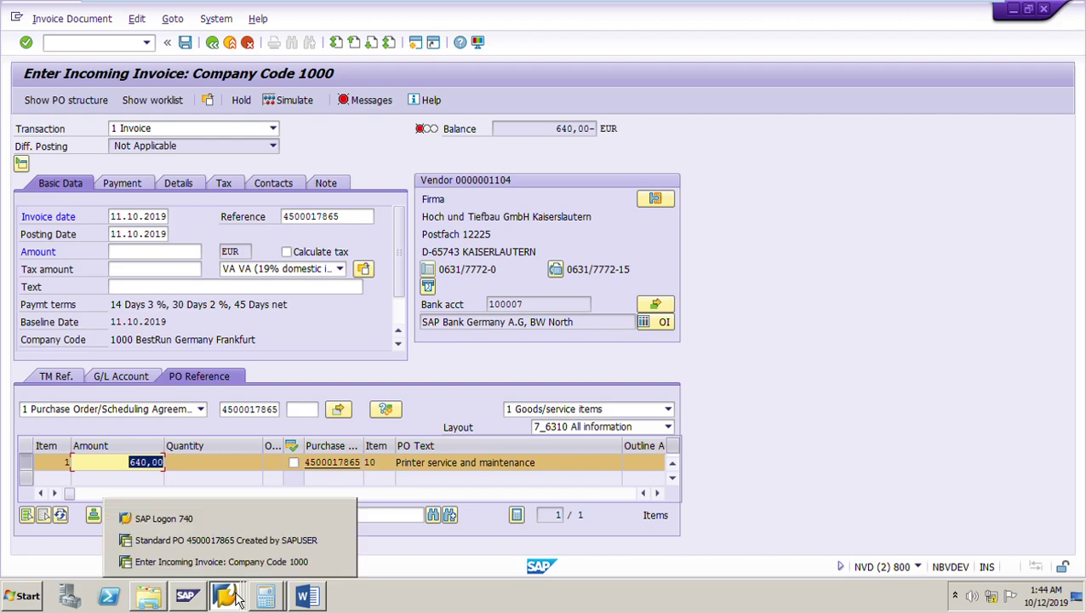
pyautogui.click(223, 543)
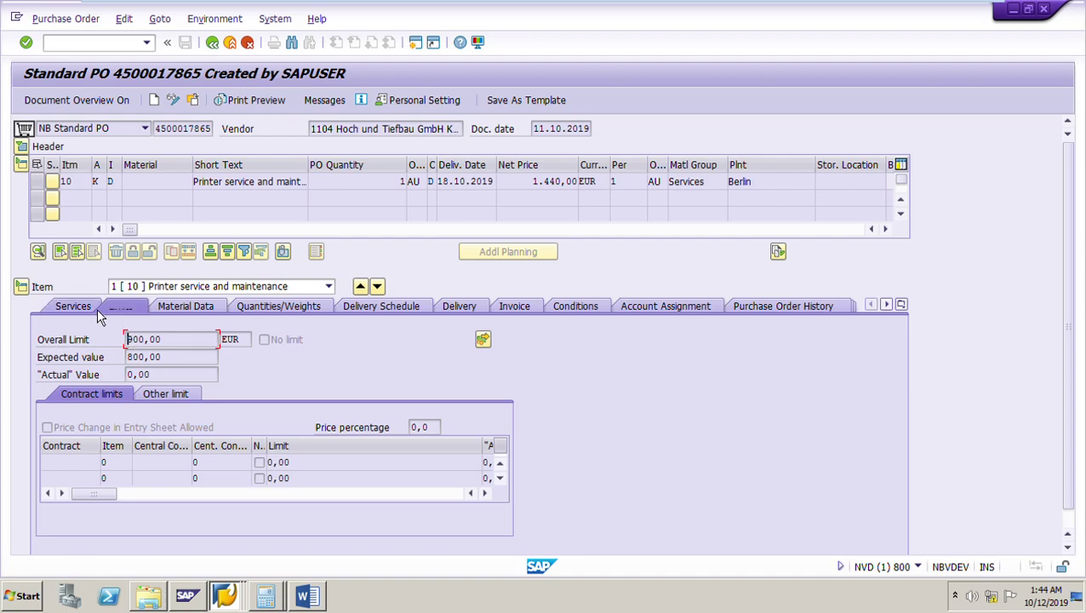
pyautogui.press('Delete')
pyautogui.write('9')
pyautogui.press('Return')
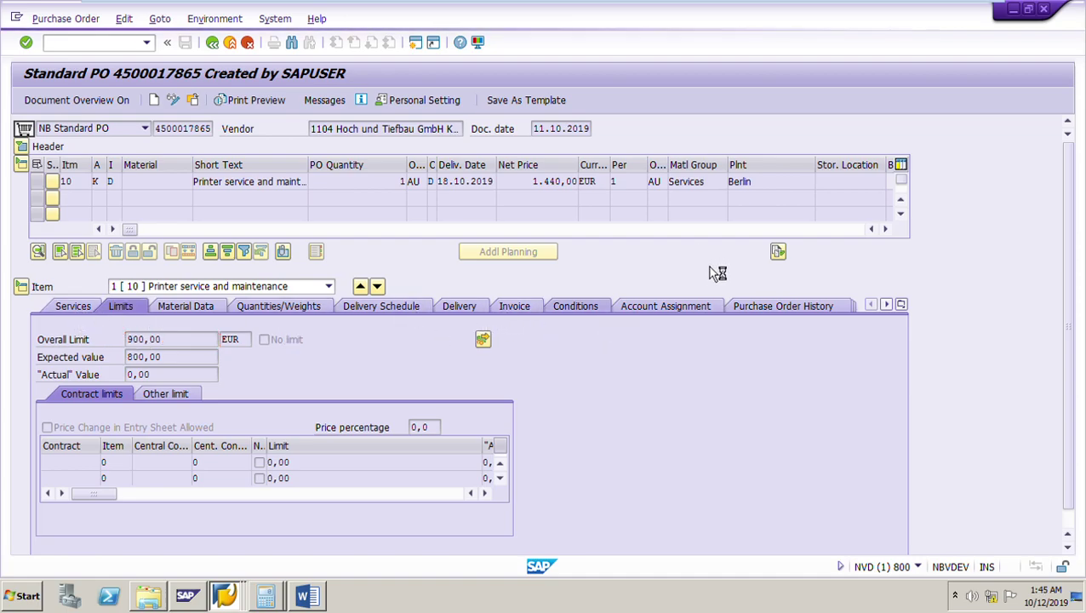
# Step: Show the item's invoice settings at the tax code field, then switch to the incoming invoice window
pyautogui.click(521, 308)
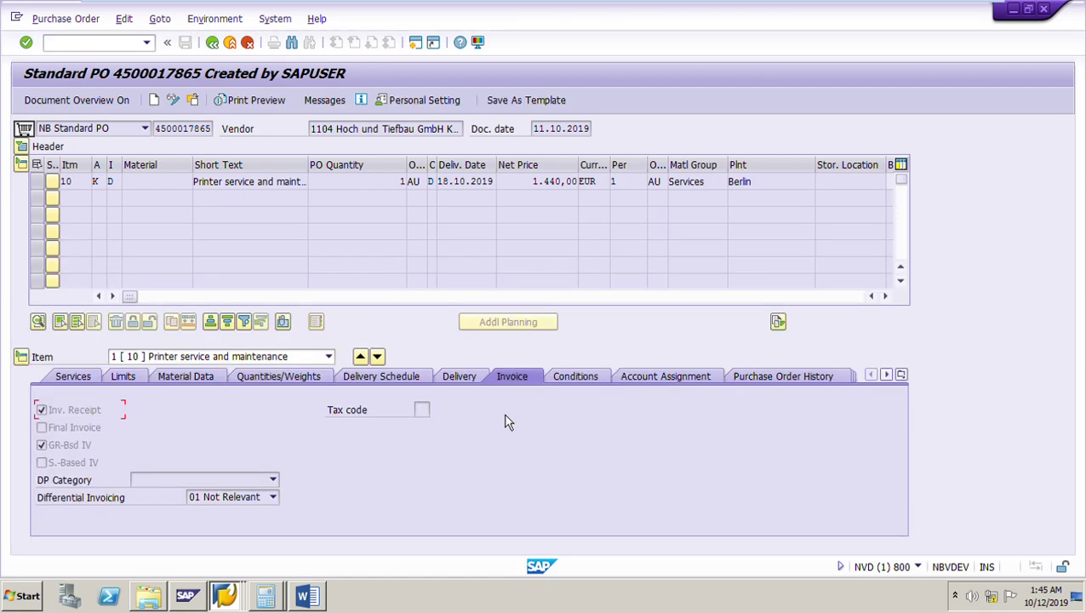
pyautogui.click(425, 411)
pyautogui.moveTo(221, 586)
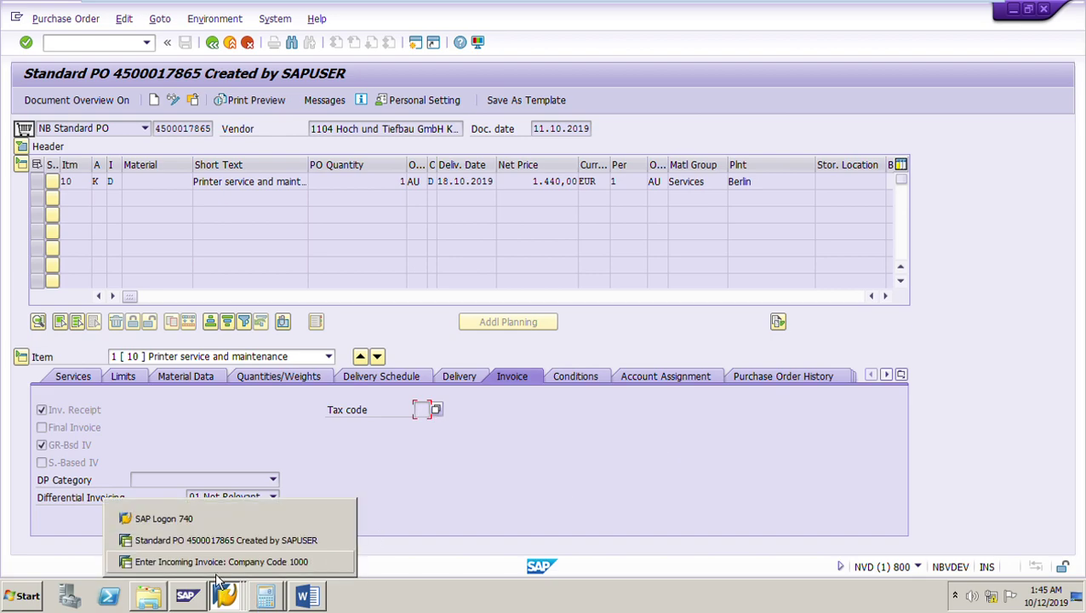
pyautogui.click(220, 562)
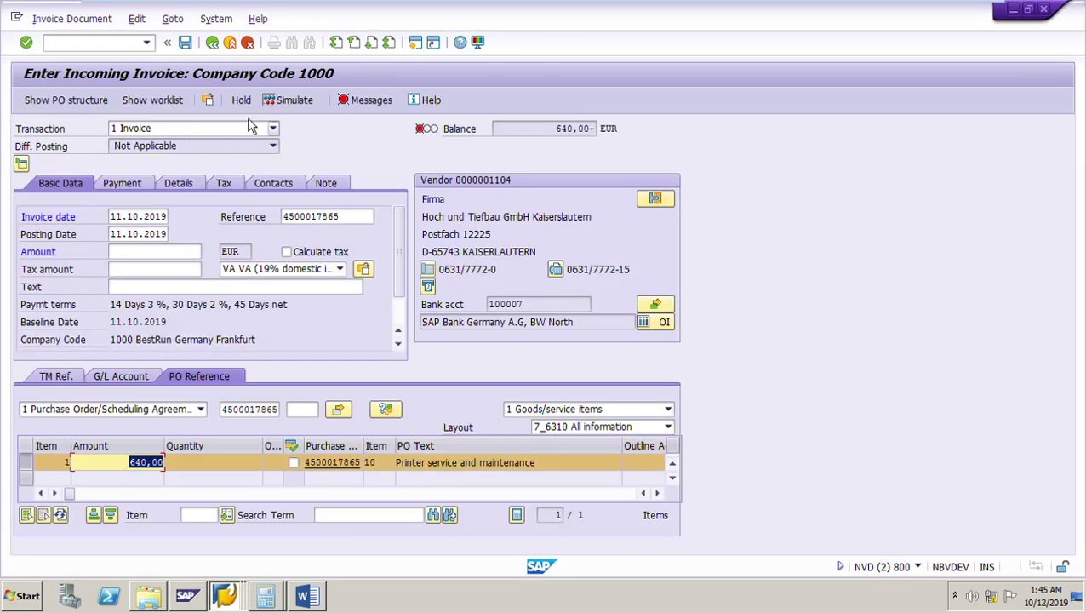
# Step: Exit the invoice entry without posting and bring the purchase order window forward
pyautogui.click(230, 42)
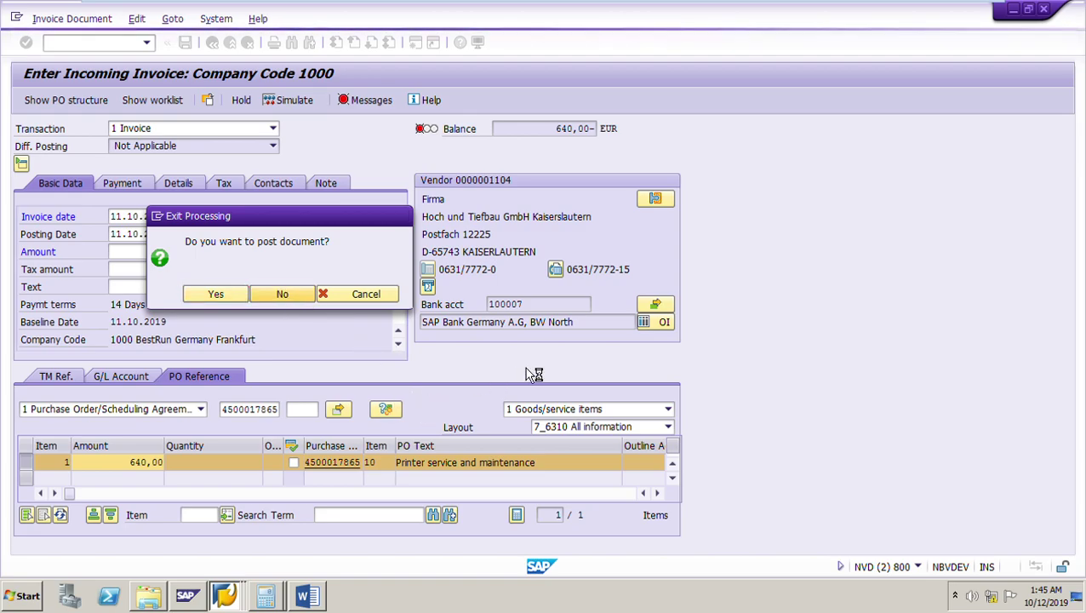
pyautogui.press('Return')
pyautogui.click(225, 596)
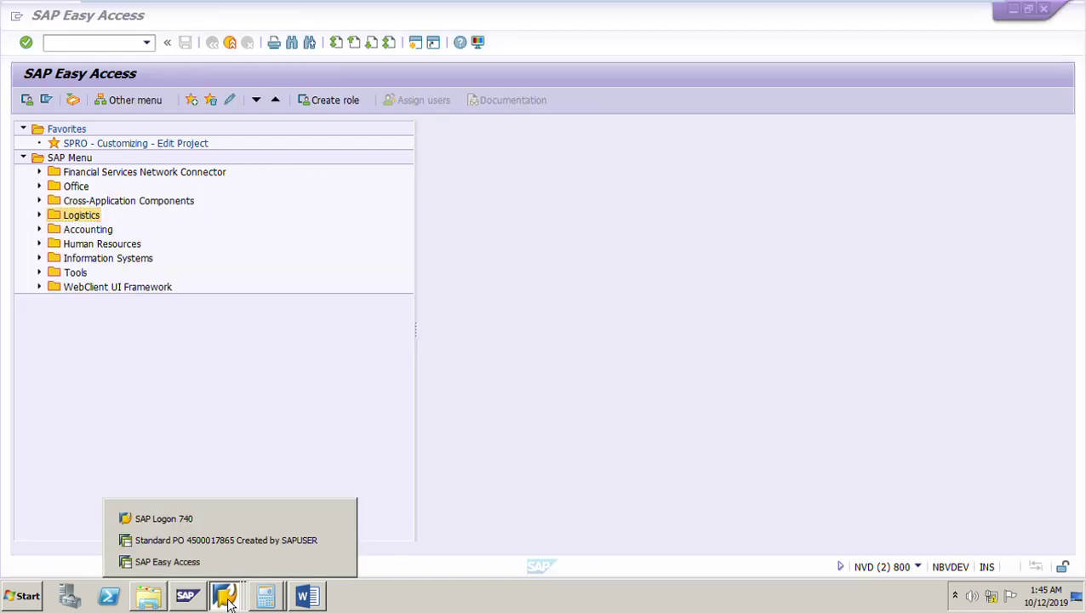
pyautogui.click(216, 539)
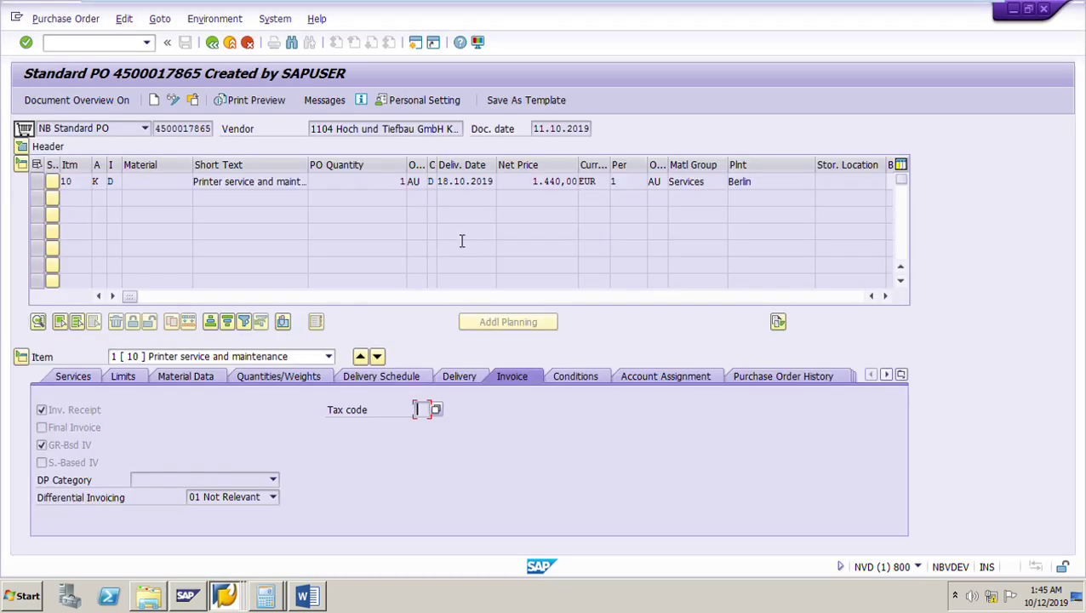
# Step: Put the PO in change mode and set item 10's tax code to VS from input history
pyautogui.click(179, 104)
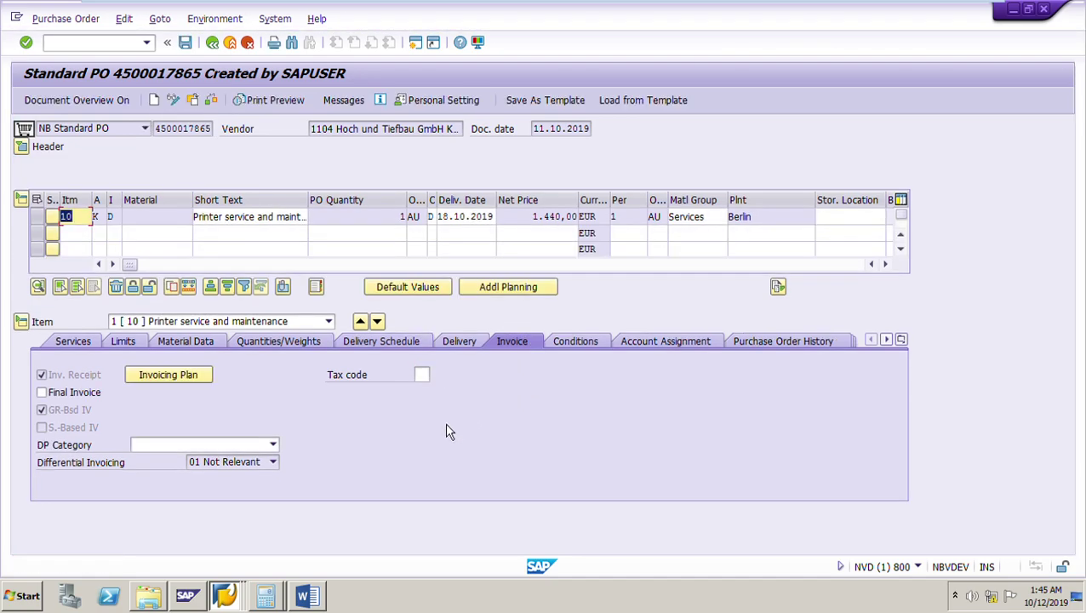
pyautogui.click(423, 376)
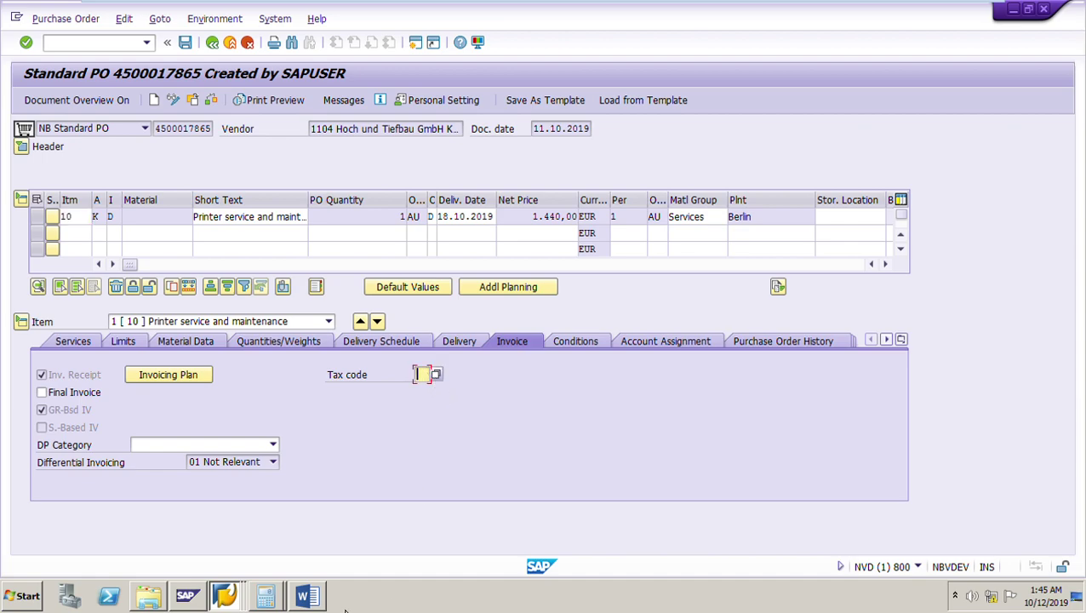
pyautogui.press('BackSpace')
pyautogui.press('Up')
pyautogui.press('Return')
pyautogui.click(306, 595)
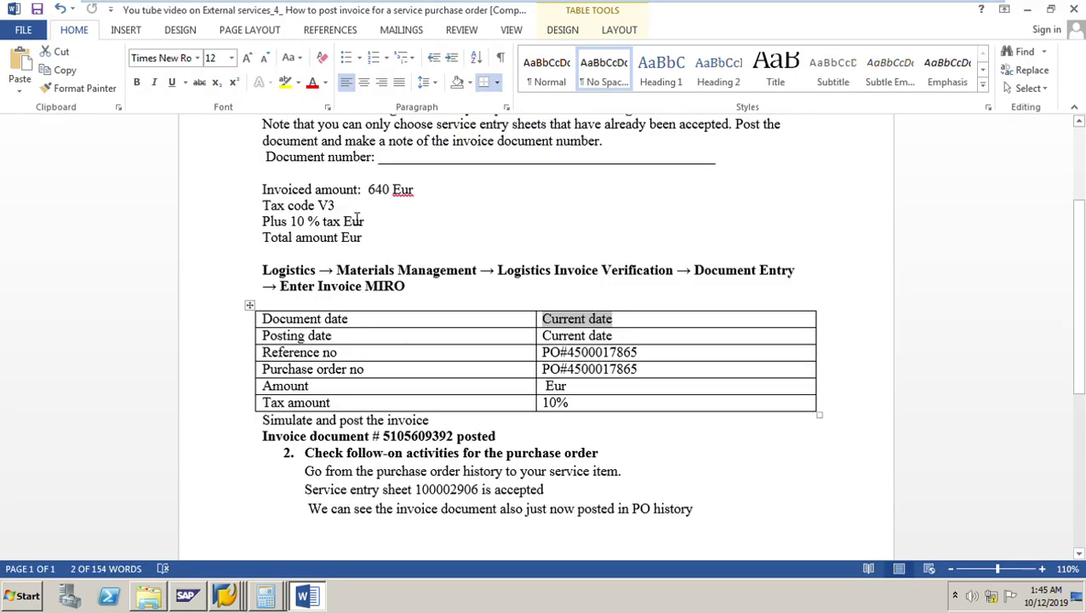
pyautogui.click(356, 219)
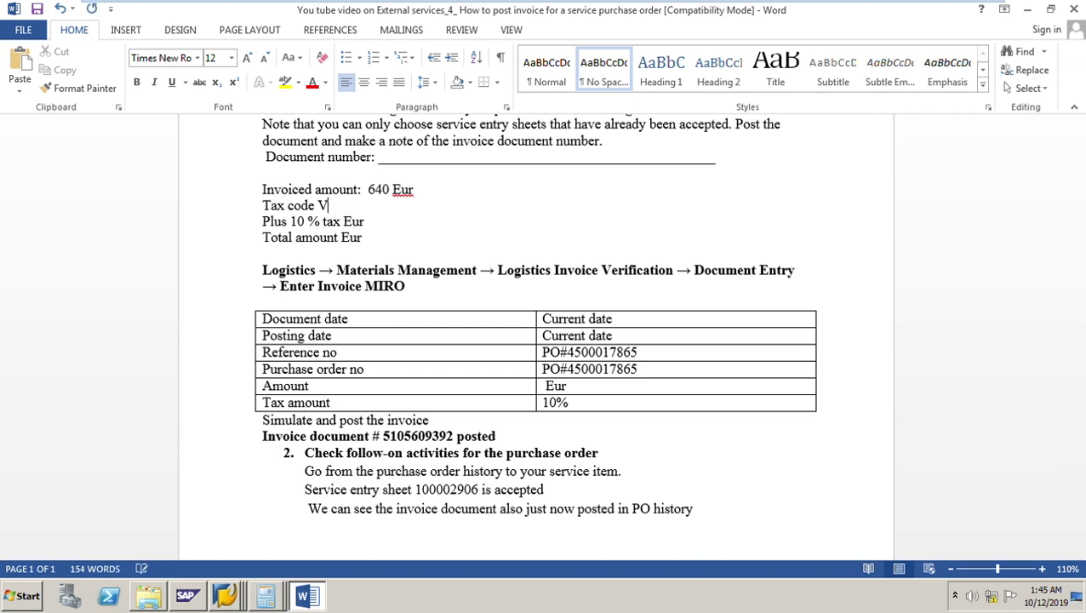
pyautogui.write('S')
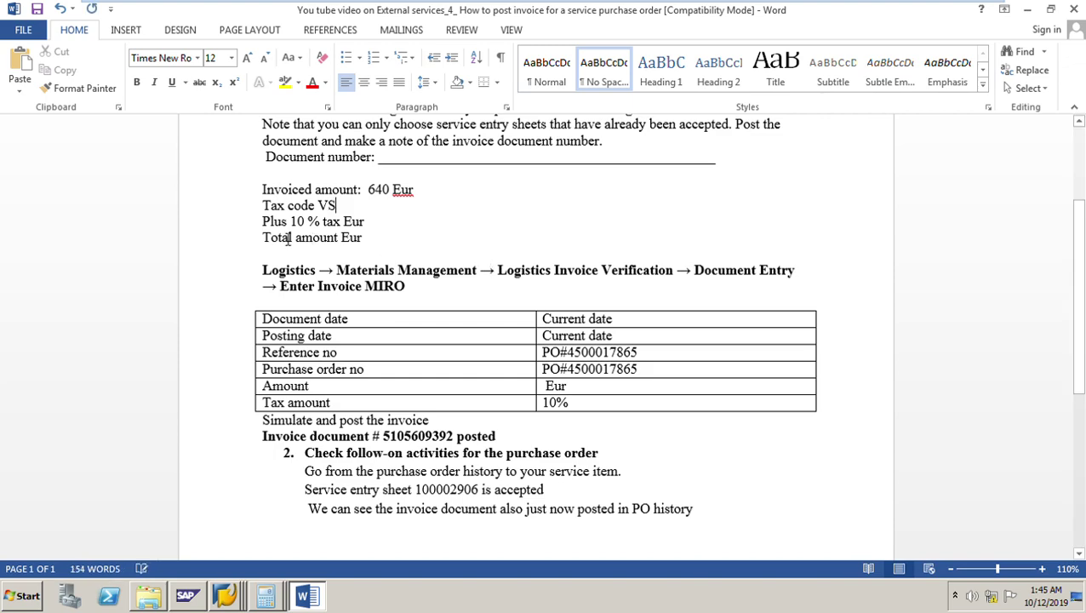
pyautogui.click(38, 10)
pyautogui.click(225, 596)
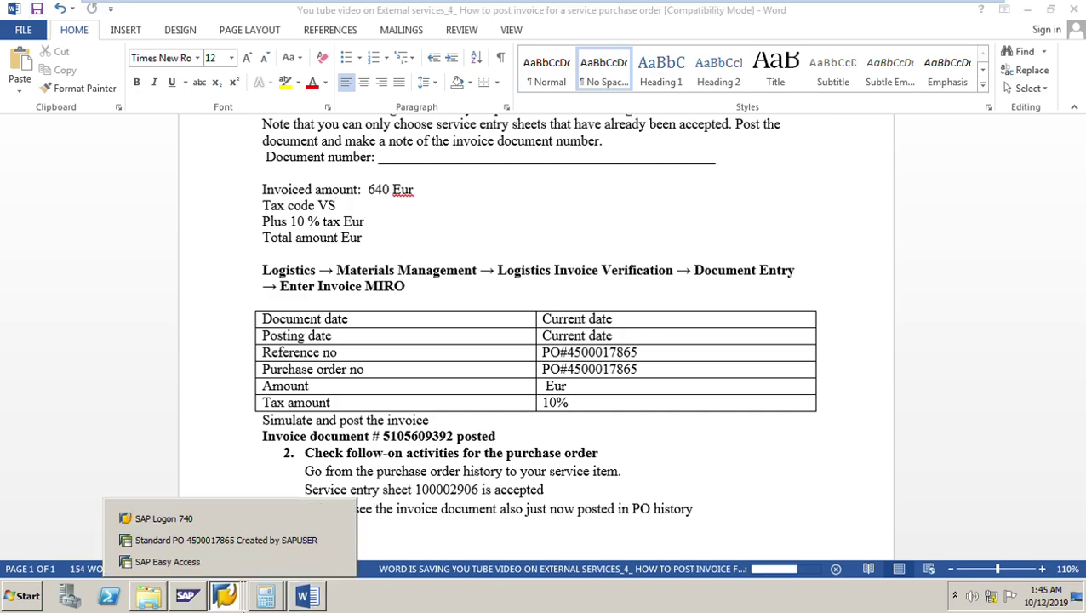
pyautogui.click(226, 539)
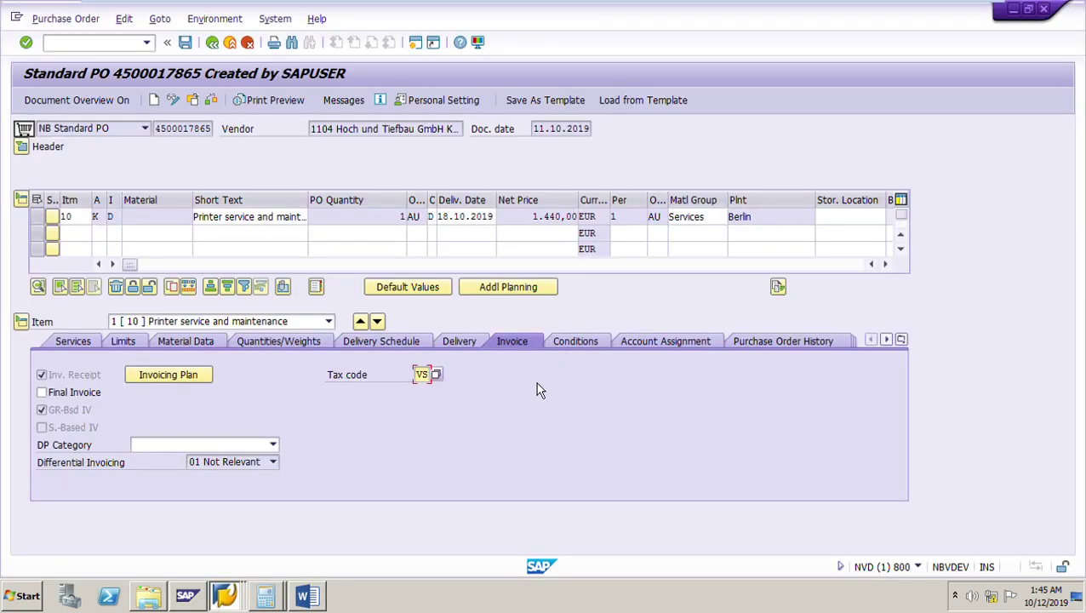
# Step: Confirm tax code VS and verify 10% input tax on the item's 1.440,00 net price
pyautogui.press('Return')
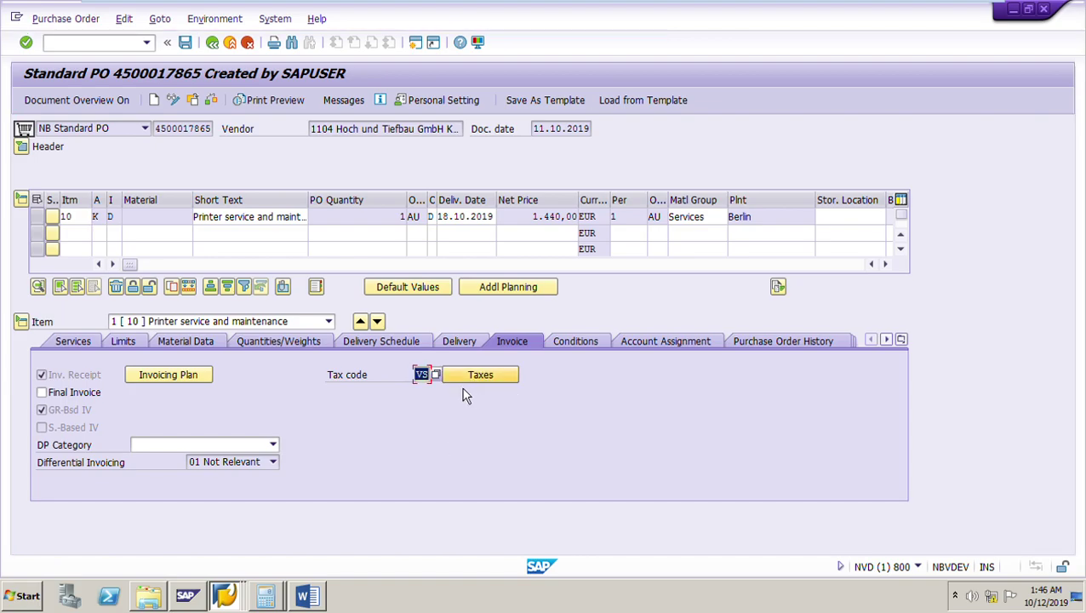
pyautogui.click(485, 382)
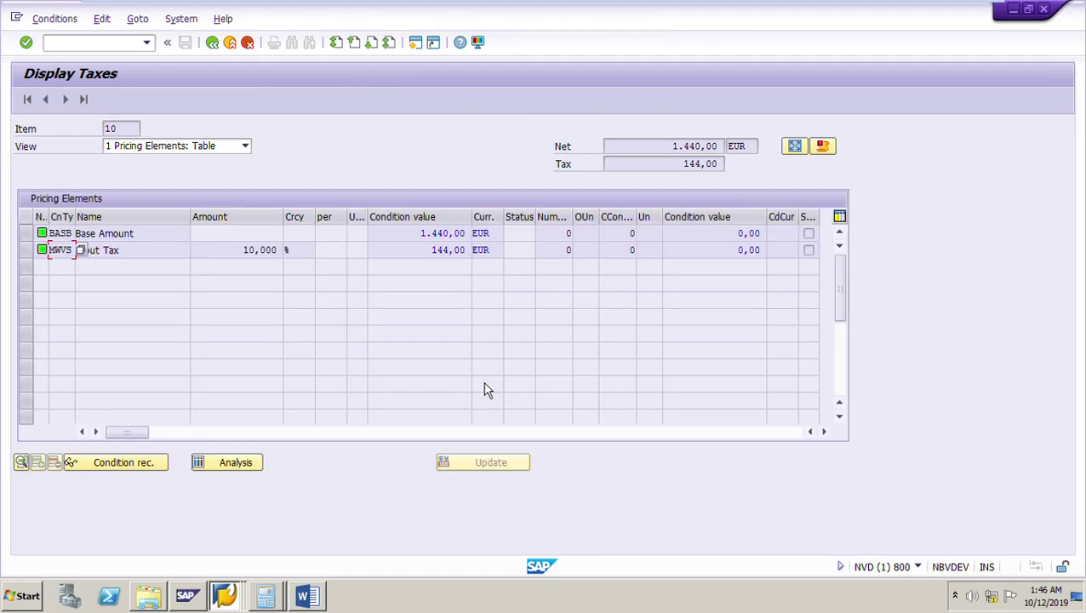
pyautogui.moveTo(237, 251); pyautogui.dragTo(357, 250)
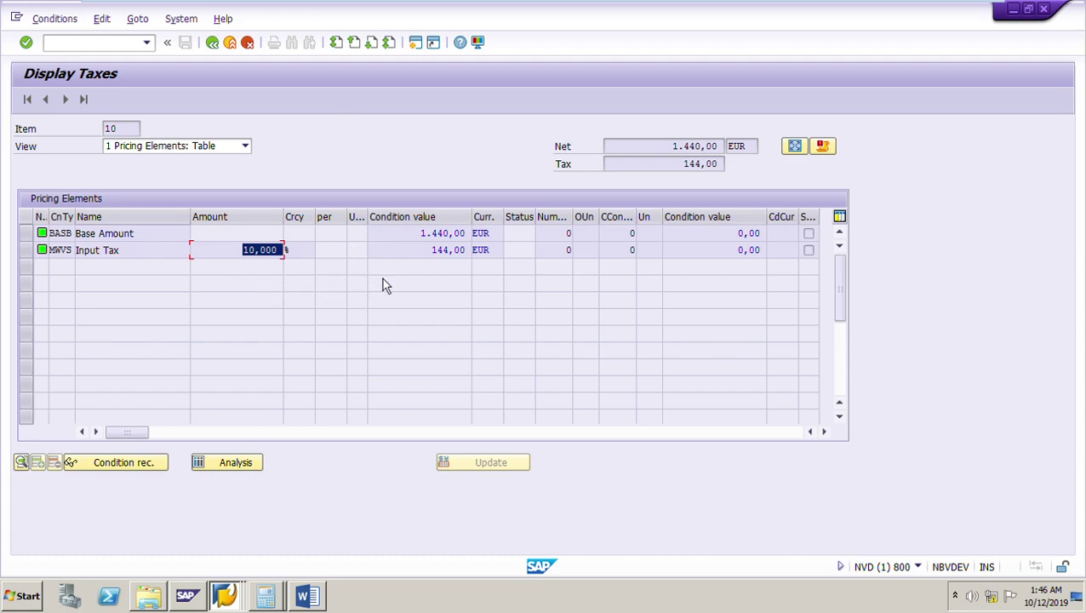
pyautogui.click(218, 46)
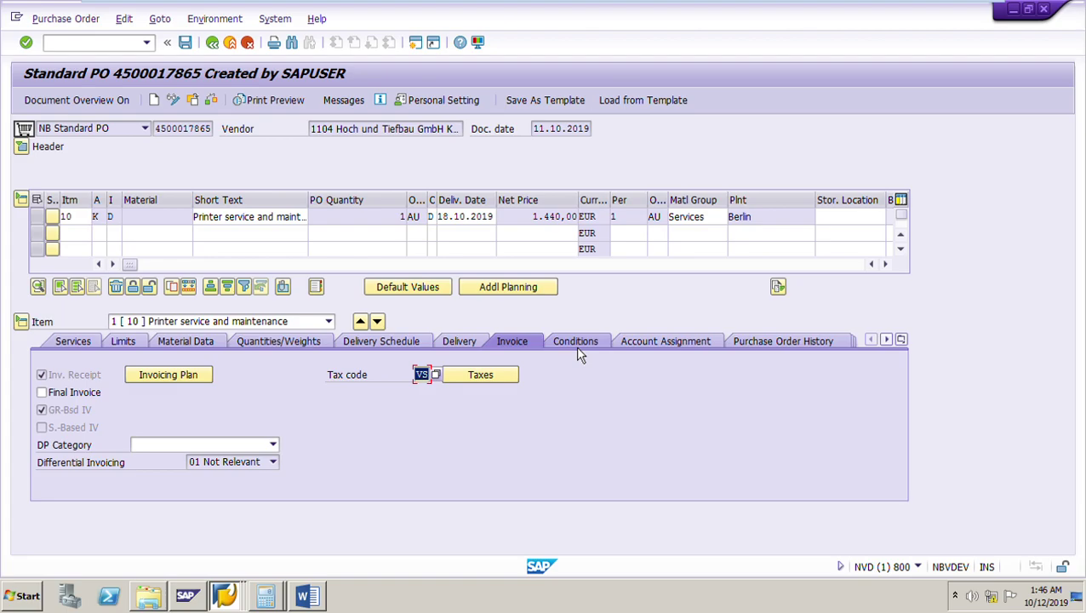
pyautogui.moveTo(535, 220); pyautogui.dragTo(617, 218)
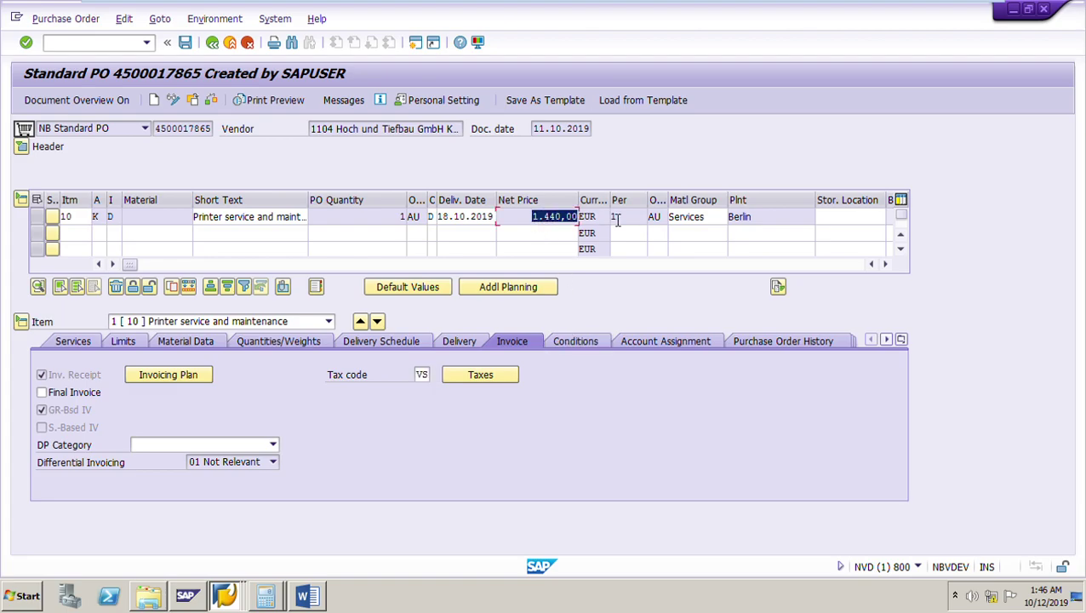
pyautogui.click(80, 346)
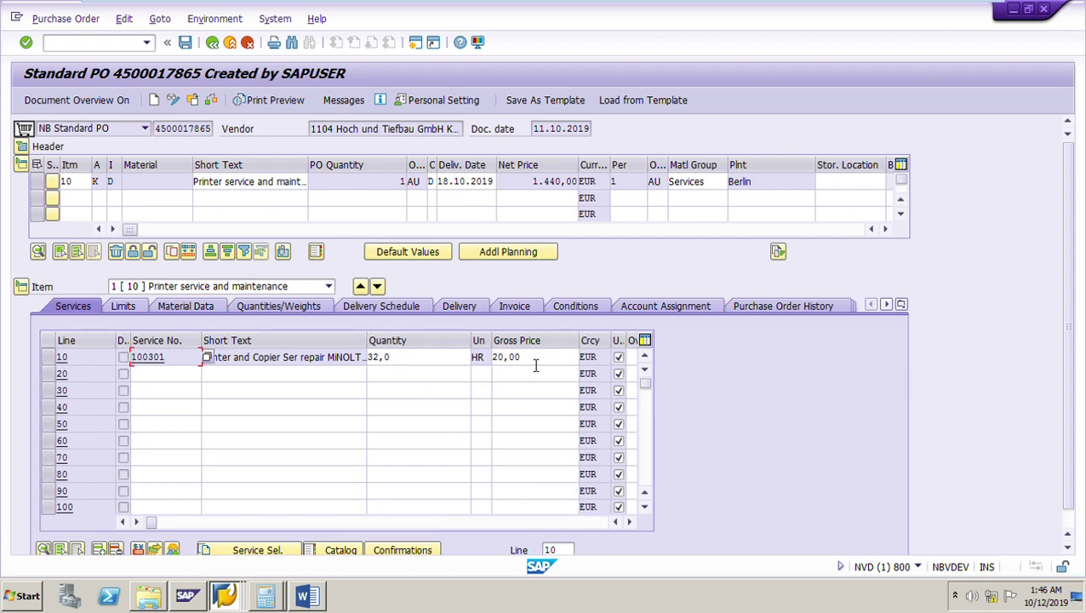
# Step: Check the service line at 32,0 HR and 20,00 EUR and the 800,00 expected value, then confirm
pyautogui.moveTo(405, 361); pyautogui.dragTo(363, 365)
pyautogui.moveTo(549, 364); pyautogui.dragTo(460, 362)
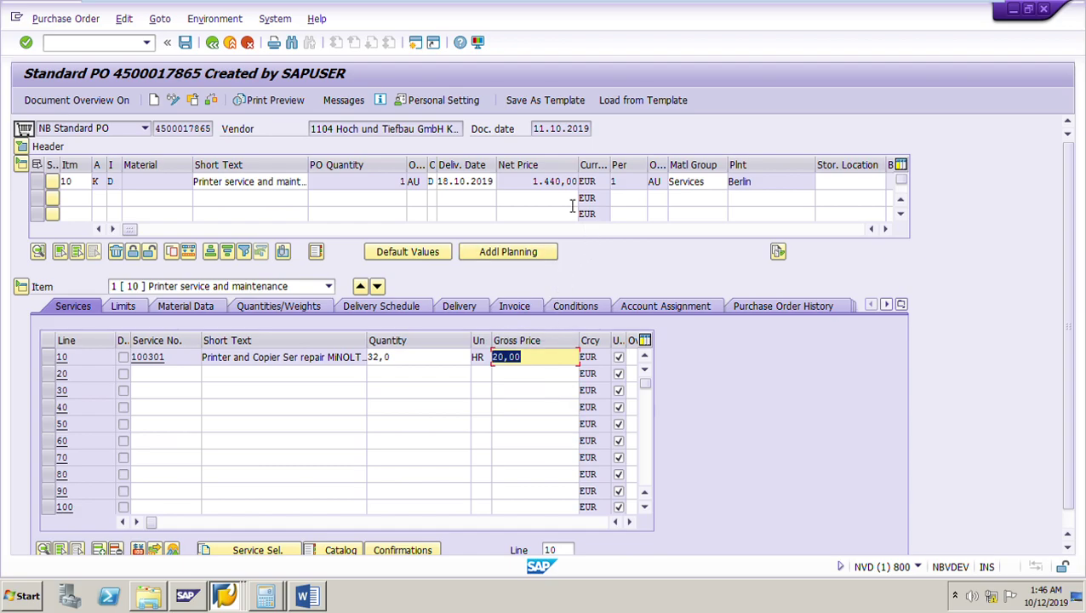
pyautogui.click(132, 321)
pyautogui.moveTo(191, 357); pyautogui.dragTo(93, 367)
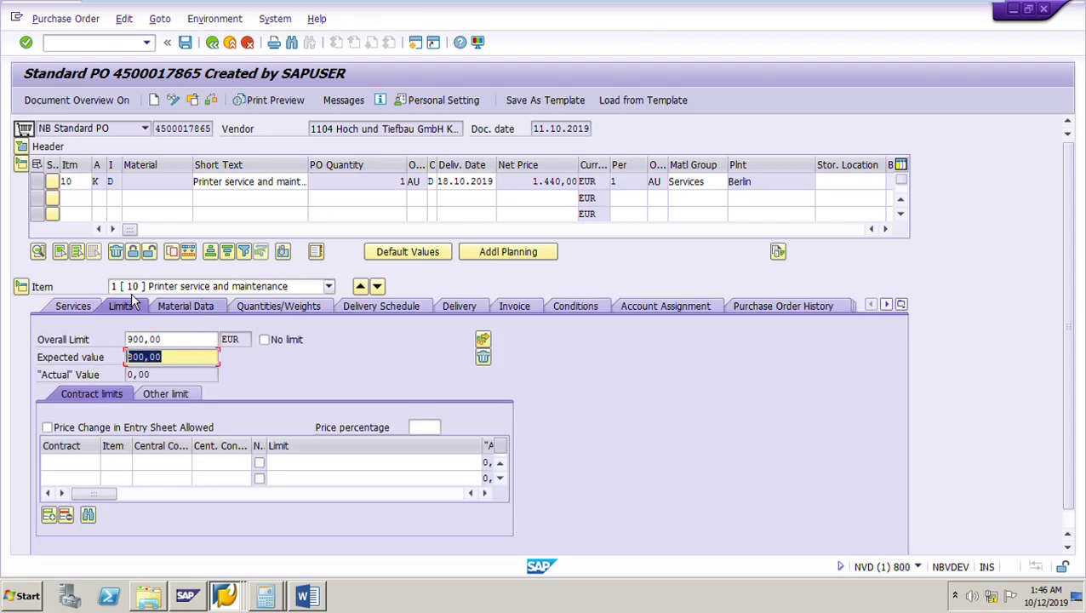
pyautogui.click(92, 310)
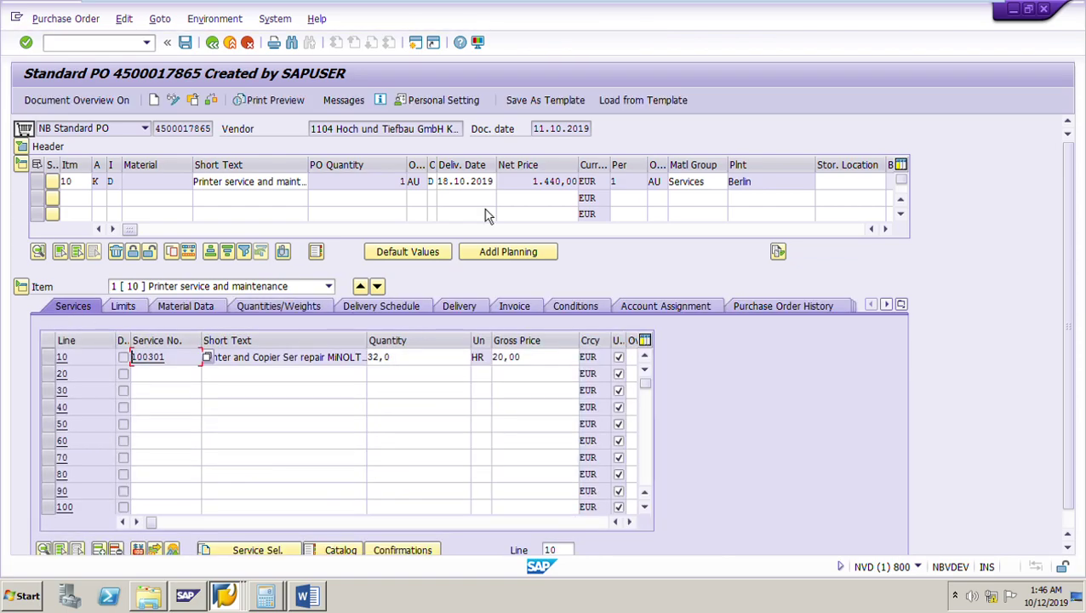
pyautogui.moveTo(535, 182); pyautogui.dragTo(591, 184)
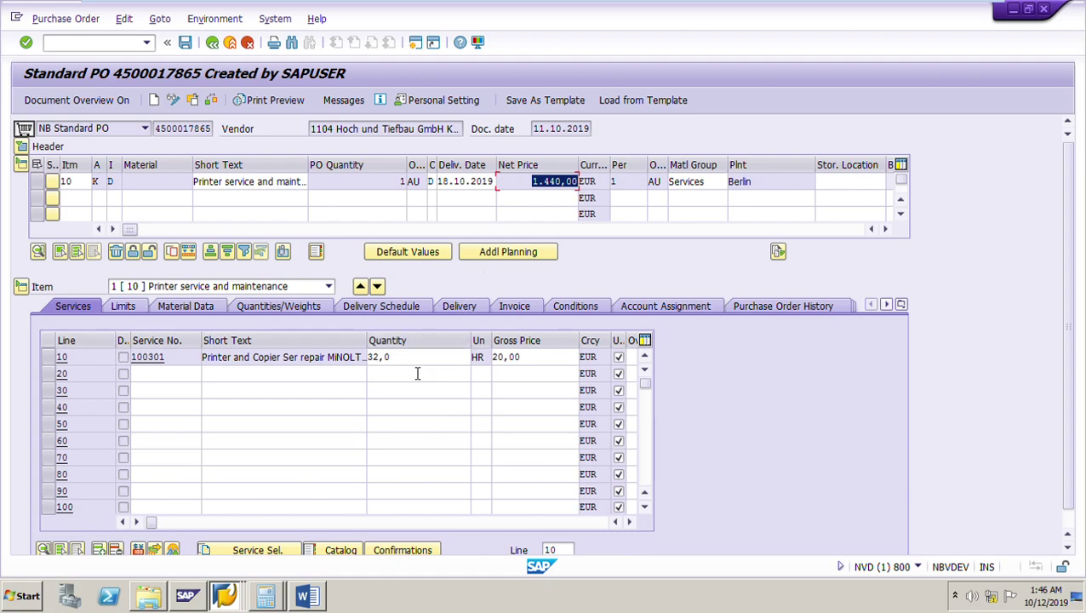
pyautogui.moveTo(406, 366); pyautogui.dragTo(358, 366)
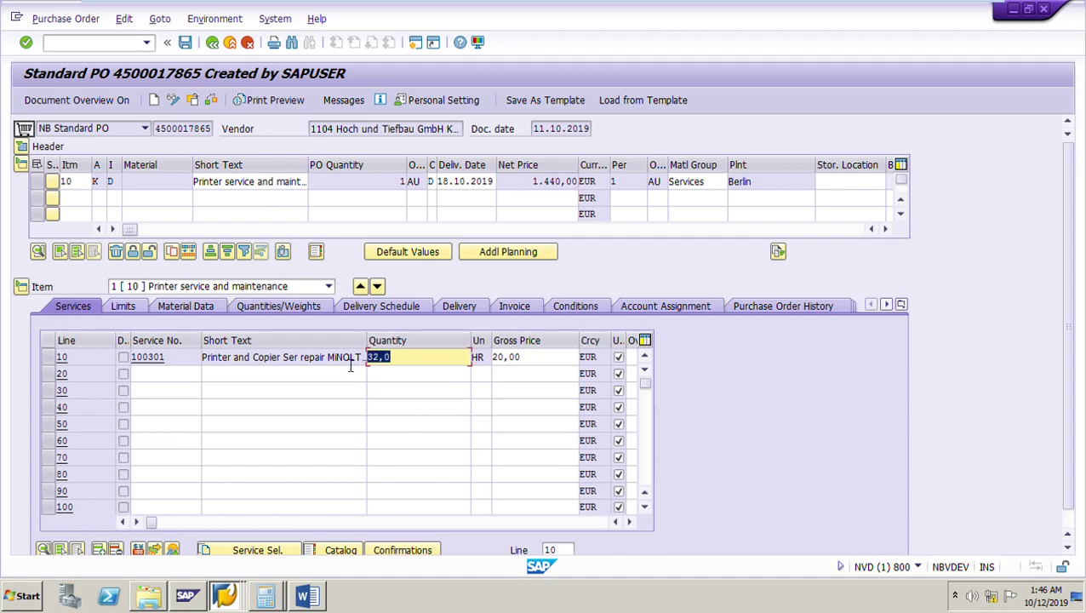
pyautogui.moveTo(536, 358); pyautogui.dragTo(460, 368)
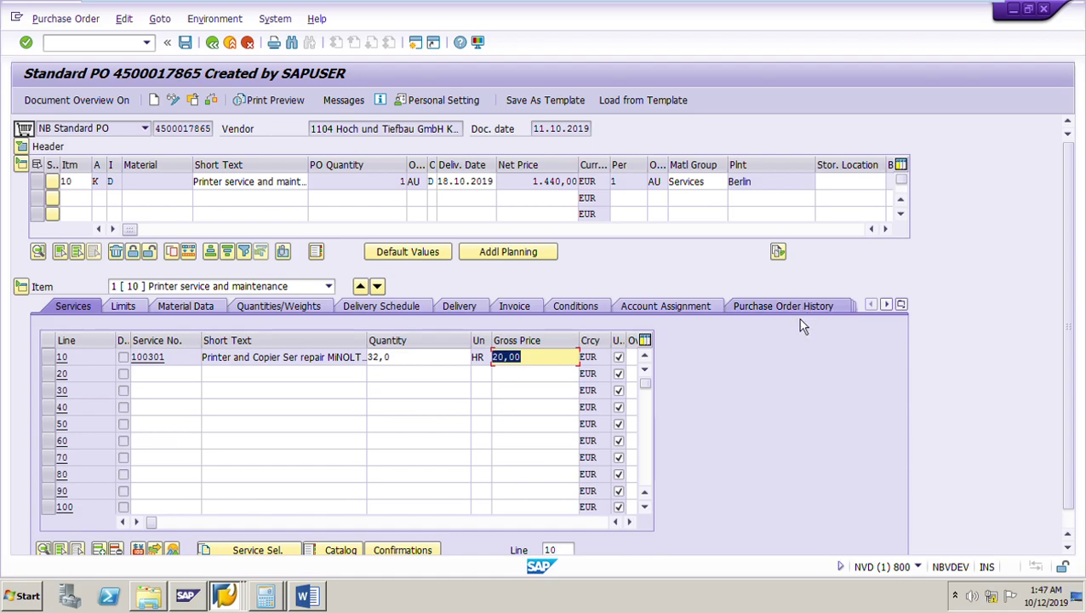
pyautogui.press('Return')
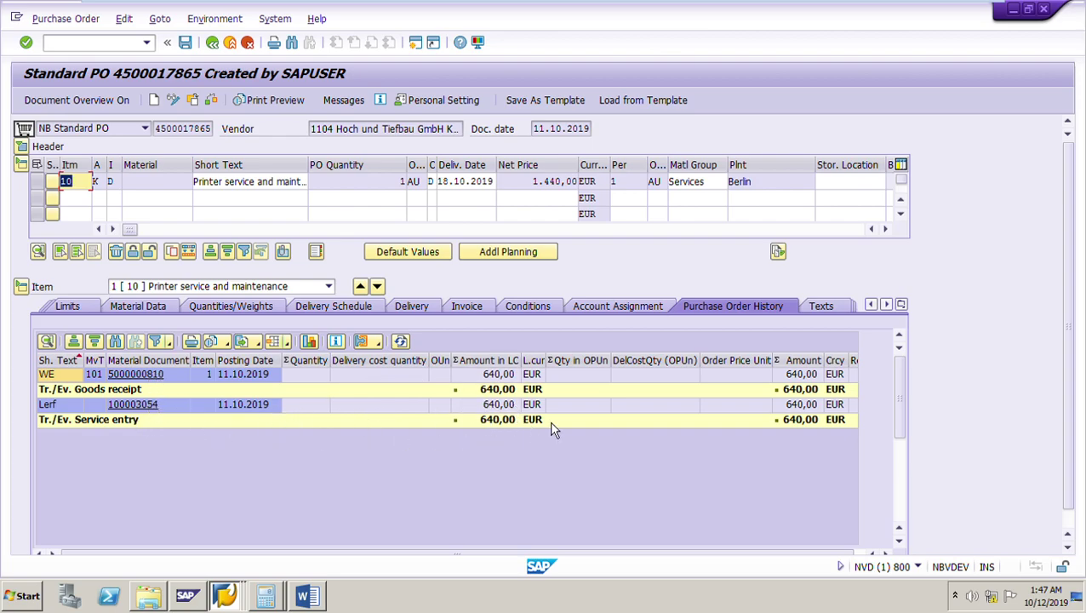
pyautogui.doubleClick(545, 181)
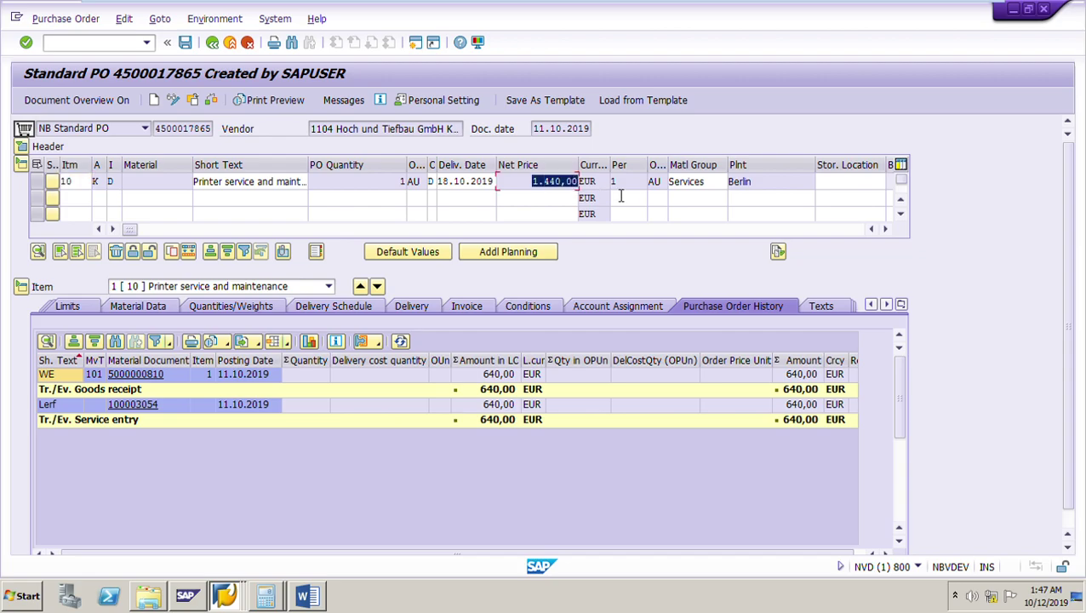
pyautogui.click(135, 405)
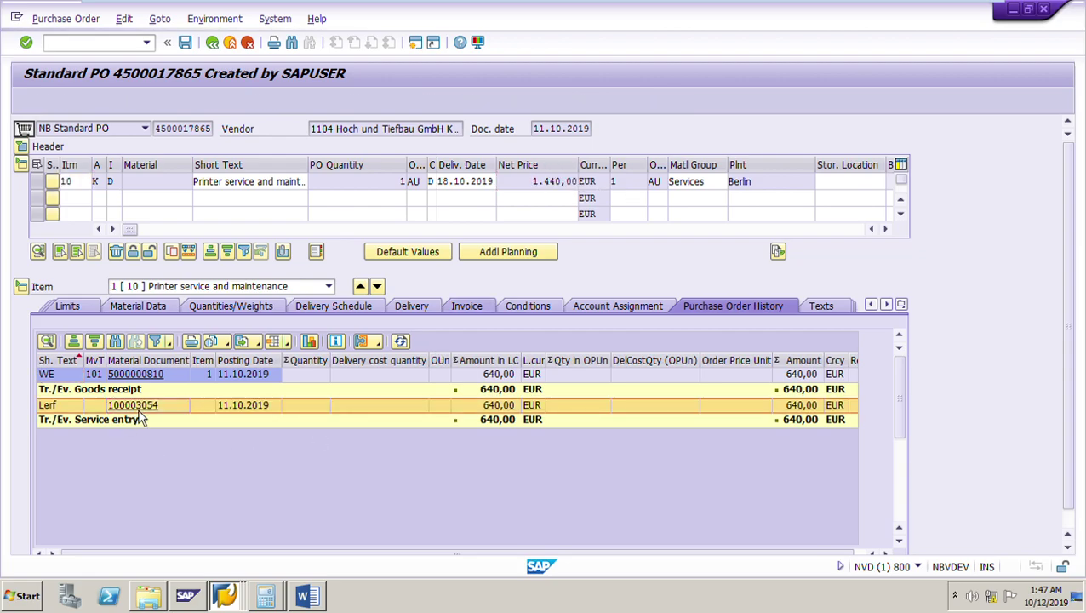
pyautogui.moveTo(423, 361); pyautogui.dragTo(372, 368)
pyautogui.moveTo(557, 368); pyautogui.dragTo(503, 363)
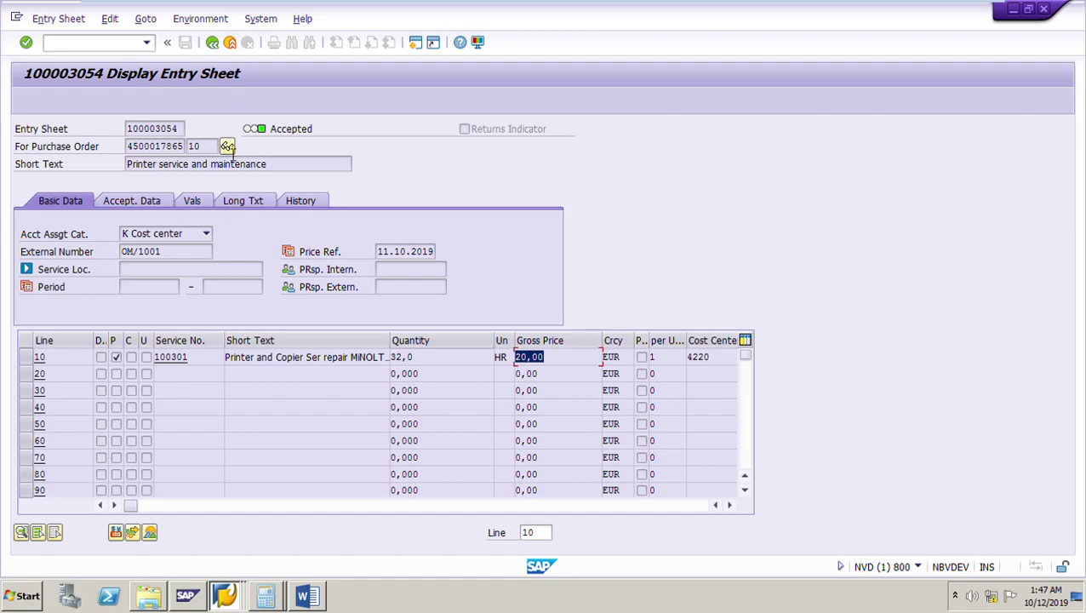
pyautogui.click(212, 42)
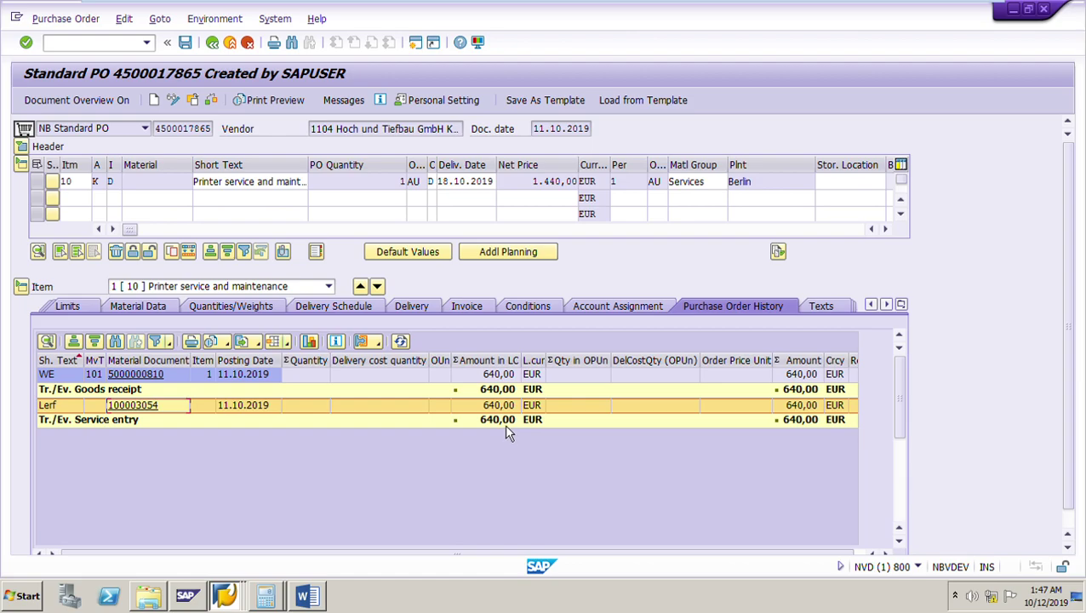
pyautogui.click(237, 601)
pyautogui.click(216, 565)
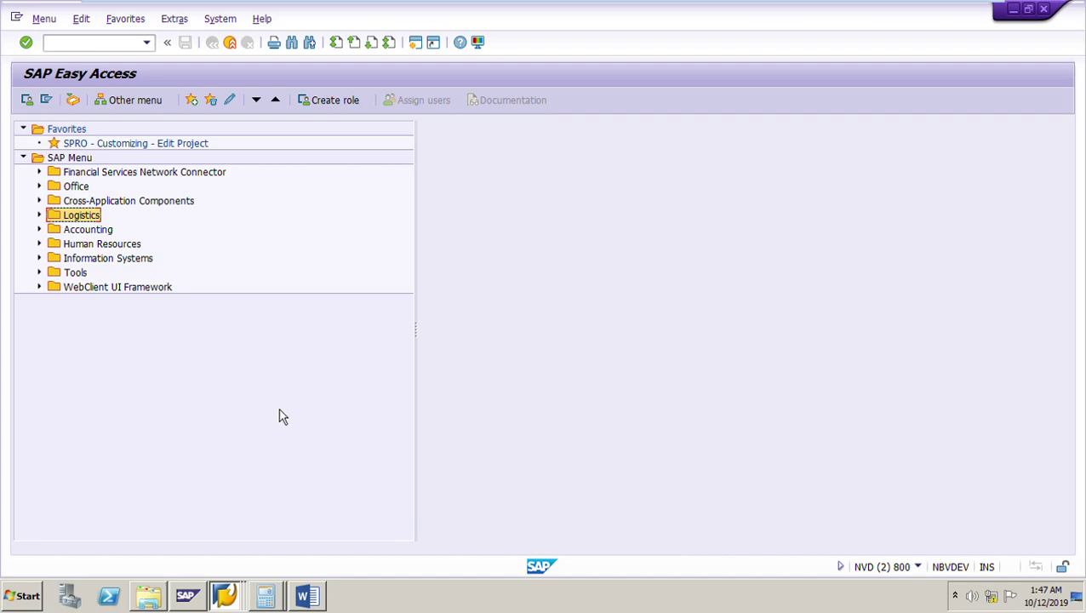
pyautogui.click(147, 42)
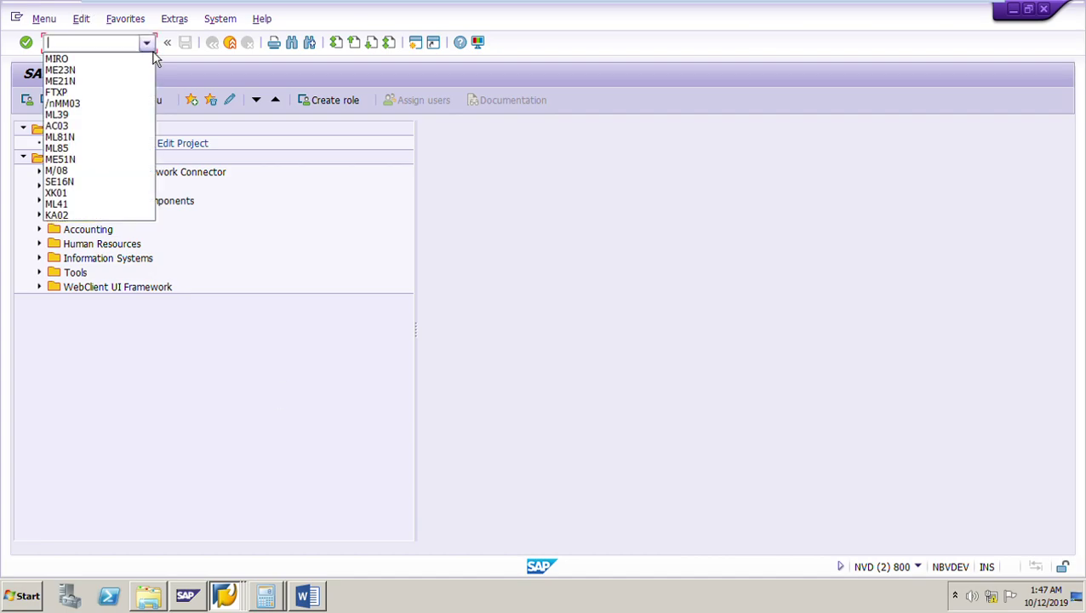
pyautogui.press('Return')
pyautogui.press('Return')
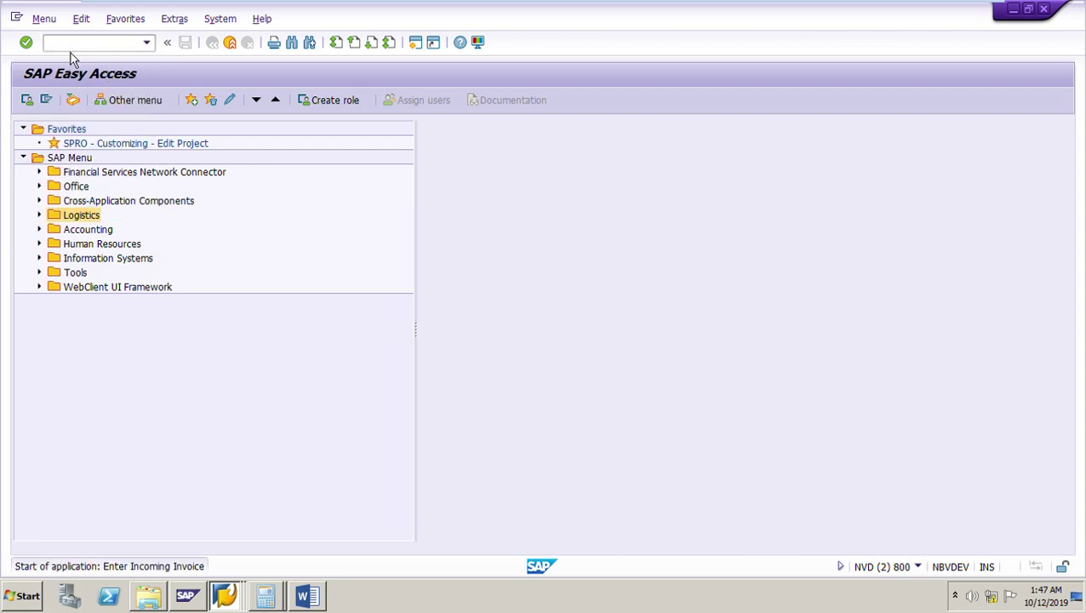
pyautogui.click(194, 128)
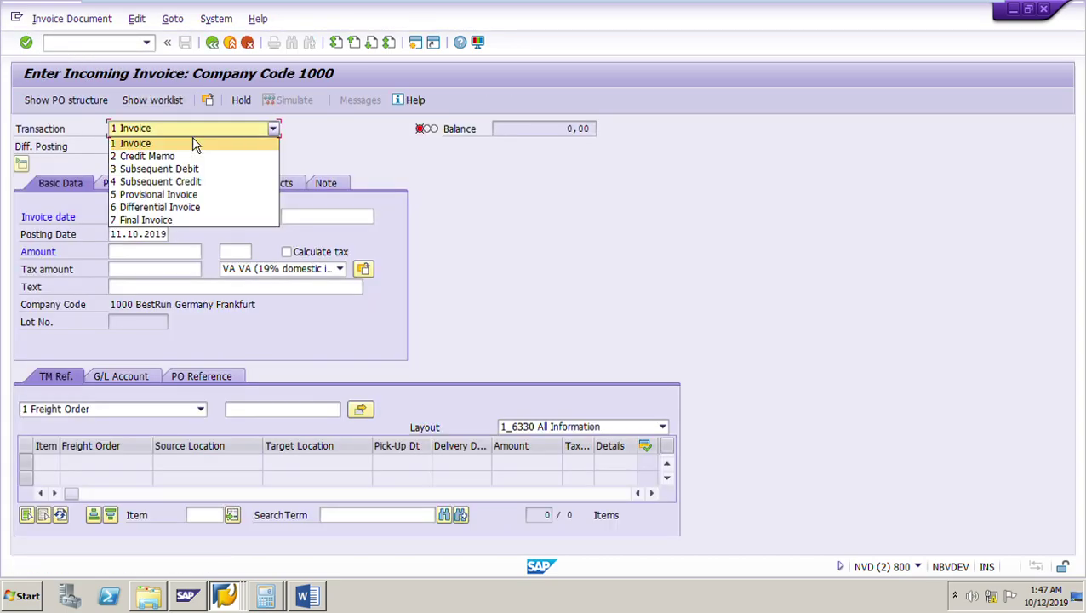
pyautogui.click(194, 145)
pyautogui.click(153, 219)
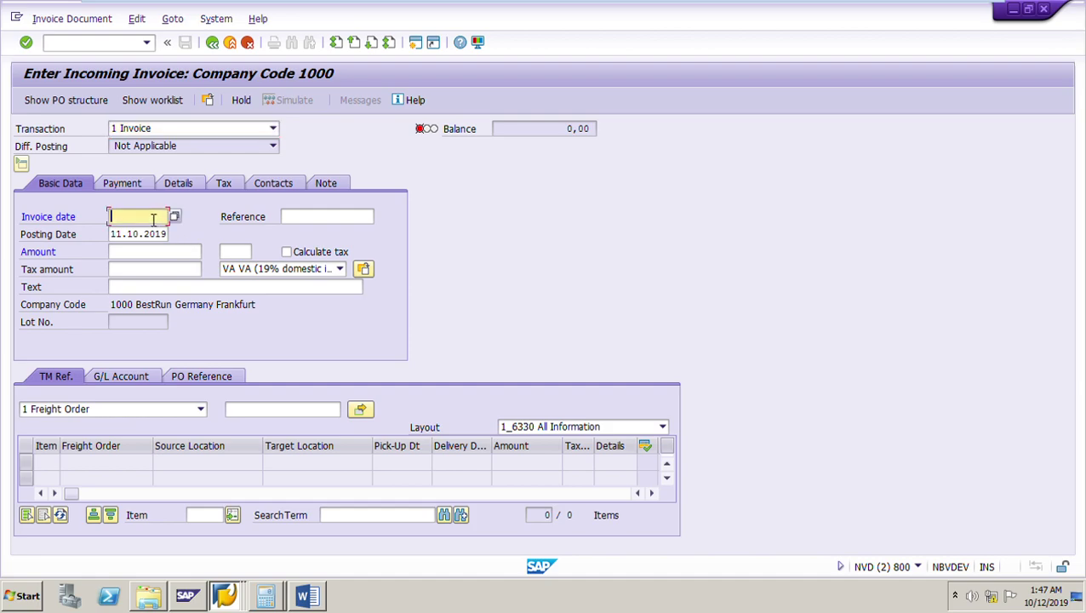
pyautogui.click(143, 237)
pyautogui.click(304, 218)
pyautogui.click(319, 230)
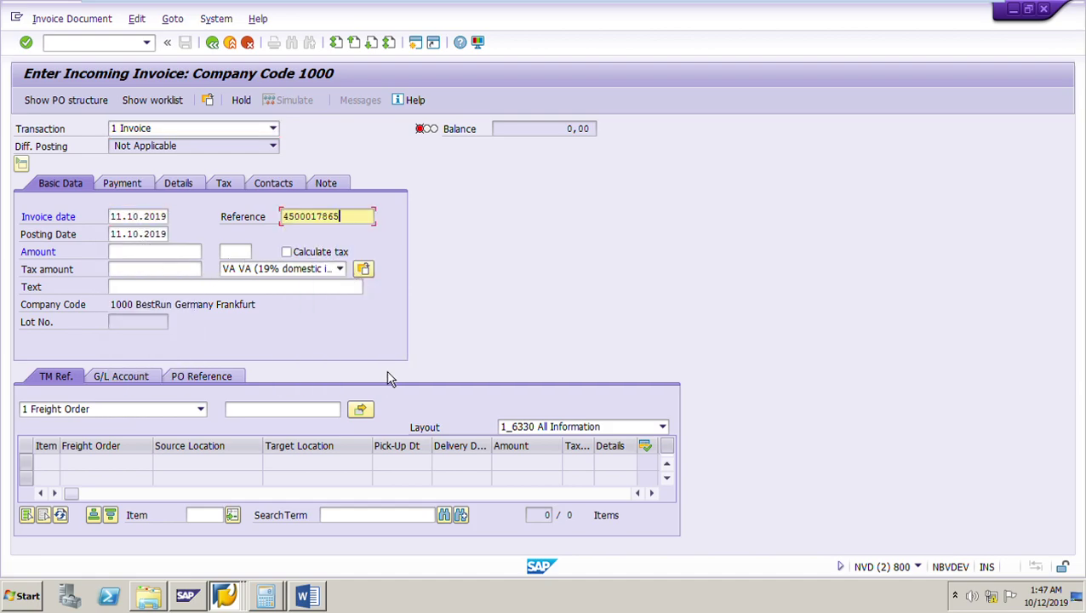
pyautogui.click(197, 390)
pyautogui.click(253, 409)
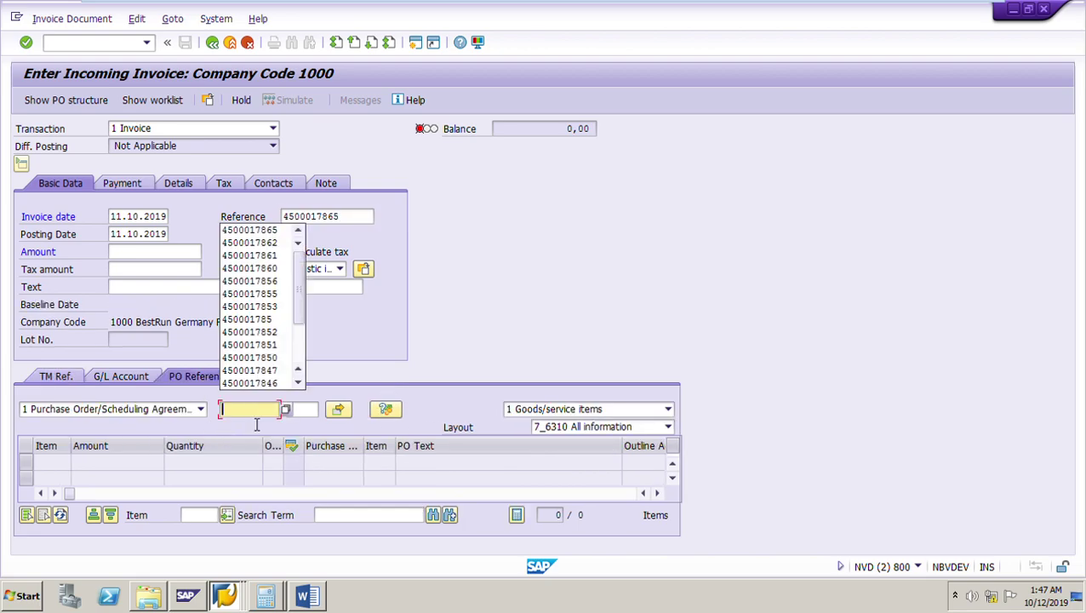
pyautogui.click(277, 234)
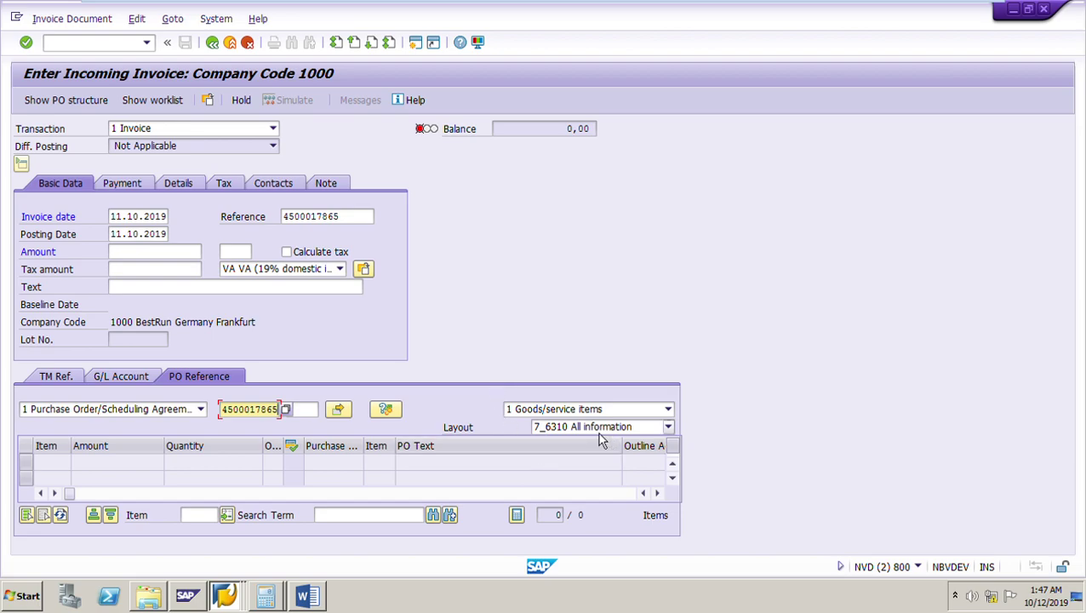
pyautogui.click(201, 410)
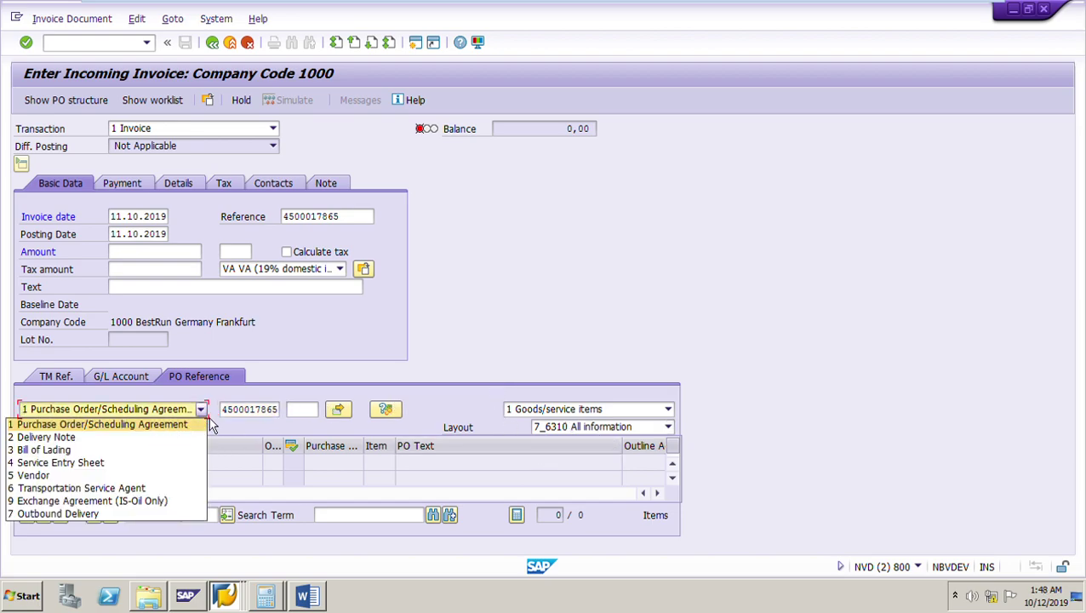
pyautogui.click(212, 425)
pyautogui.click(255, 410)
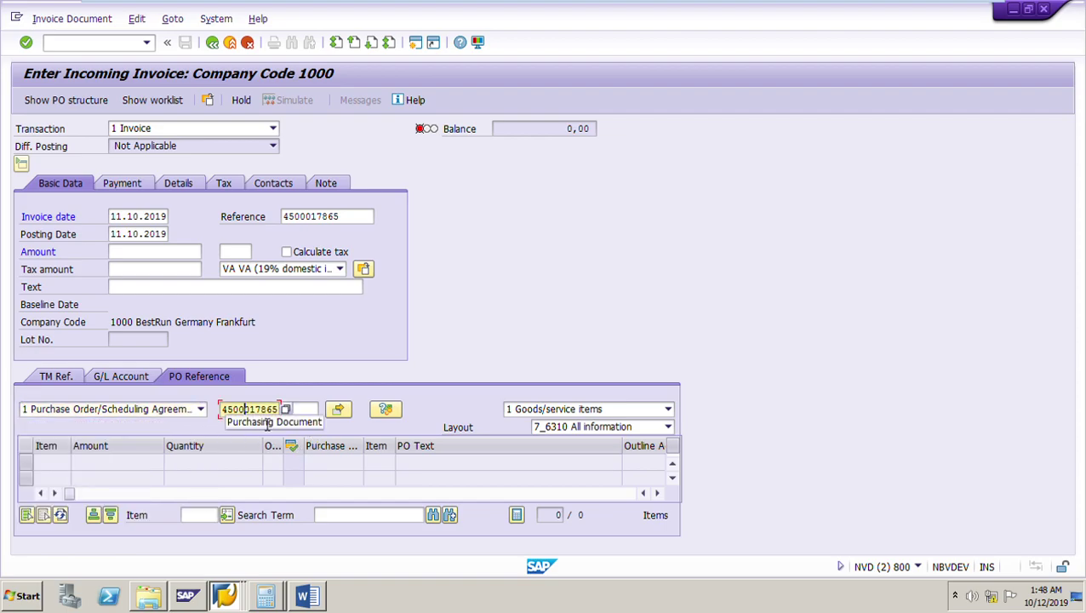
pyautogui.click(668, 409)
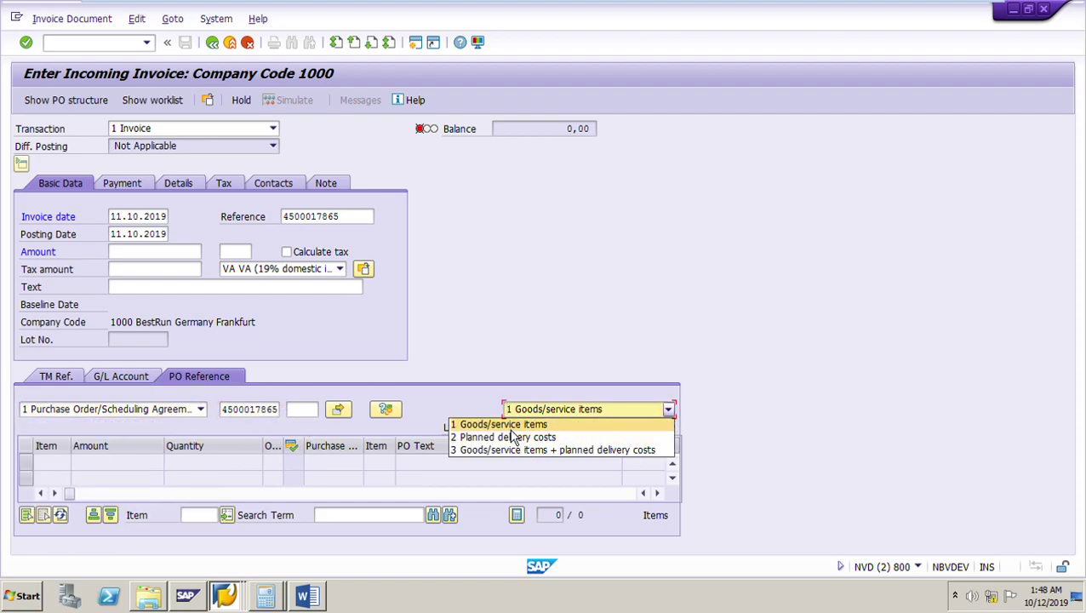
pyautogui.click(503, 424)
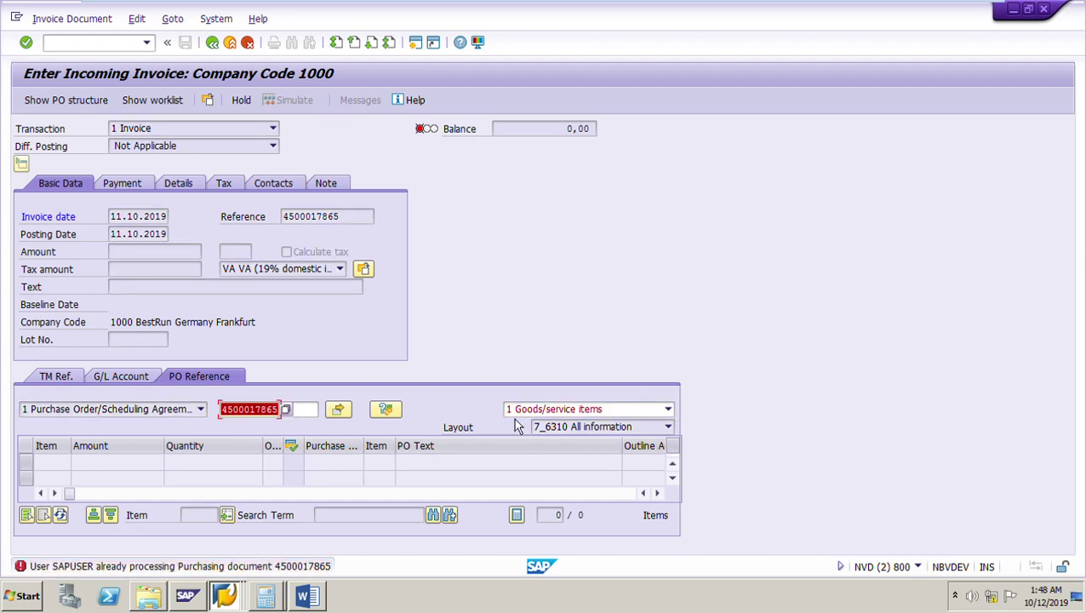
pyautogui.click(224, 595)
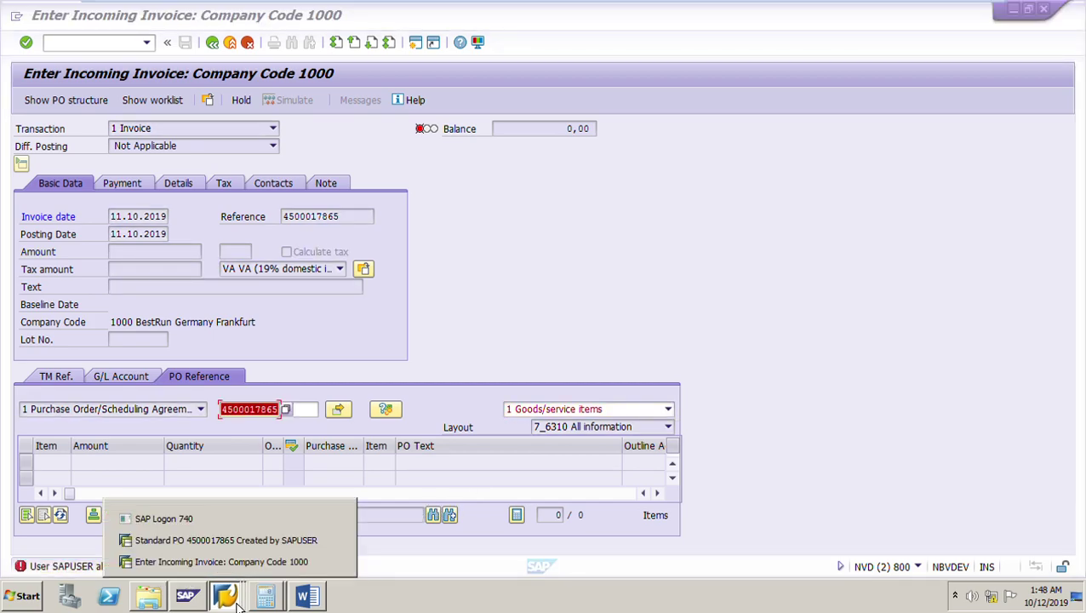
pyautogui.click(214, 542)
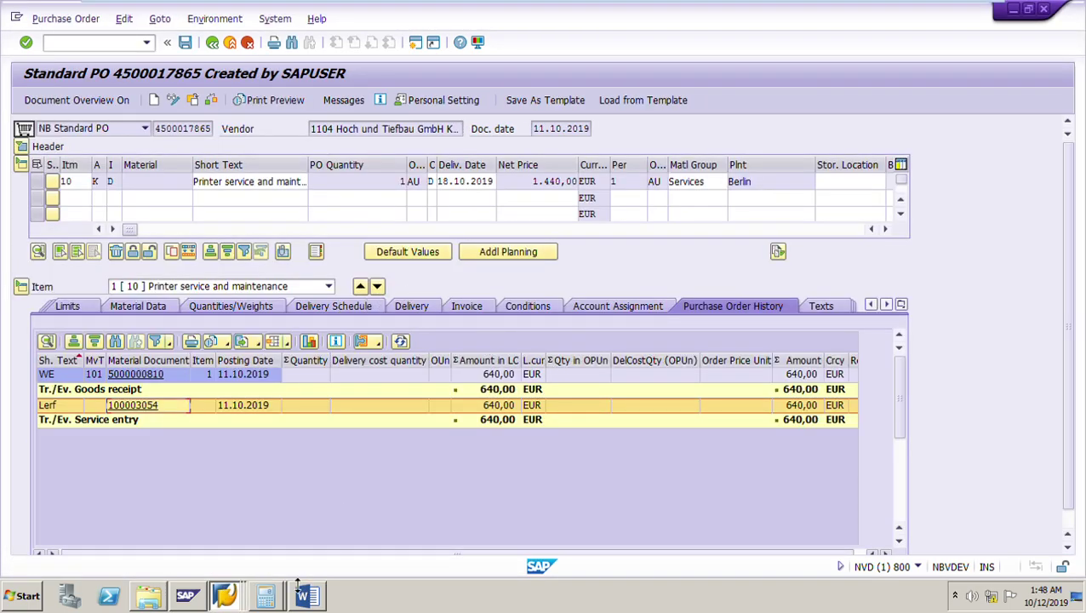
# Step: Exit the blocked incoming invoice entry
pyautogui.click(225, 598)
pyautogui.click(225, 561)
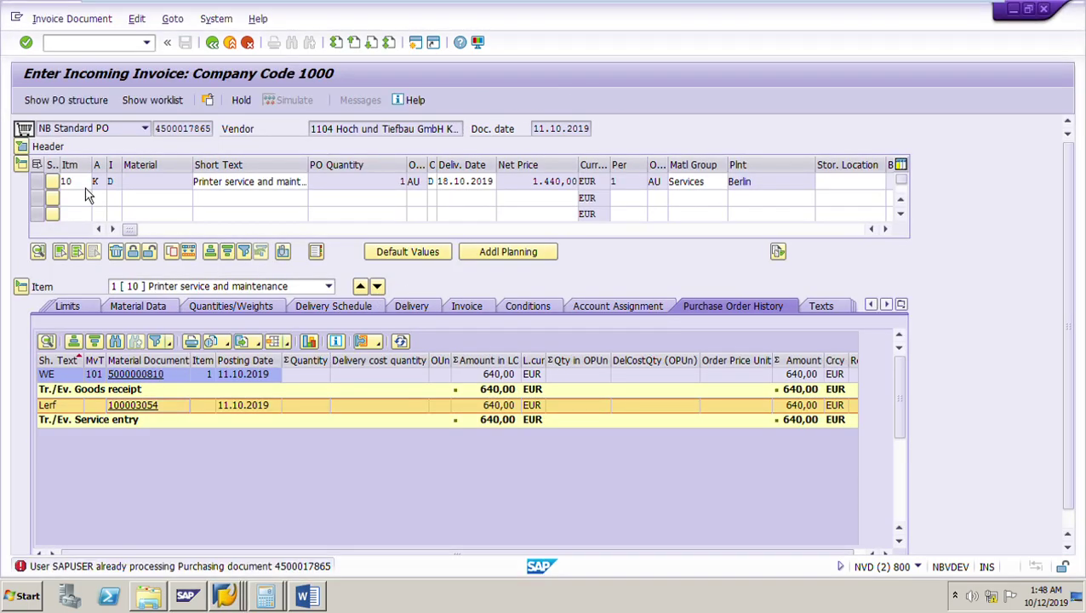
pyautogui.click(233, 46)
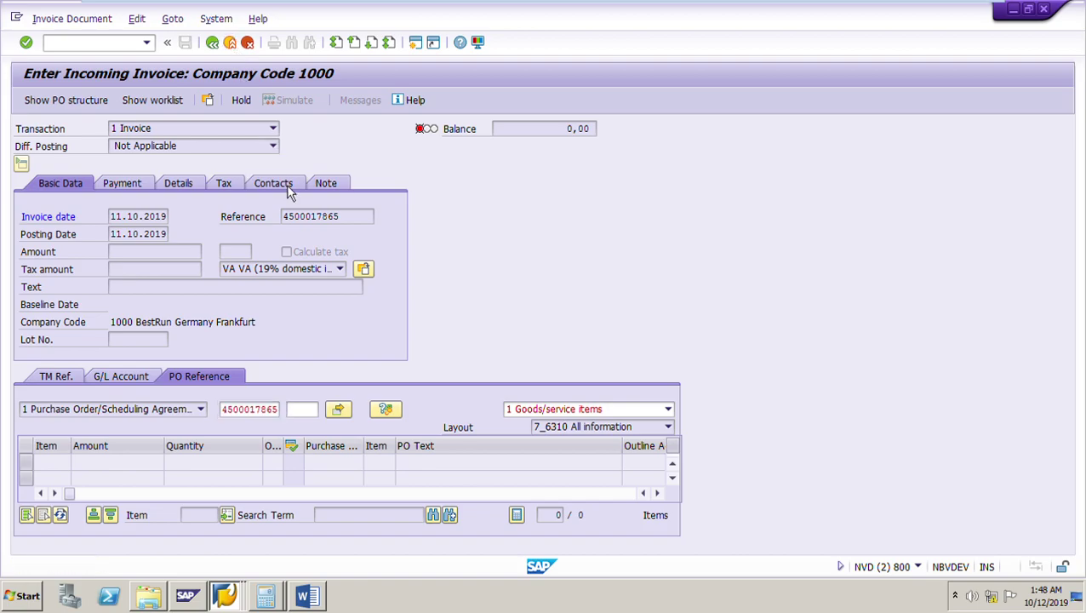
pyautogui.click(238, 601)
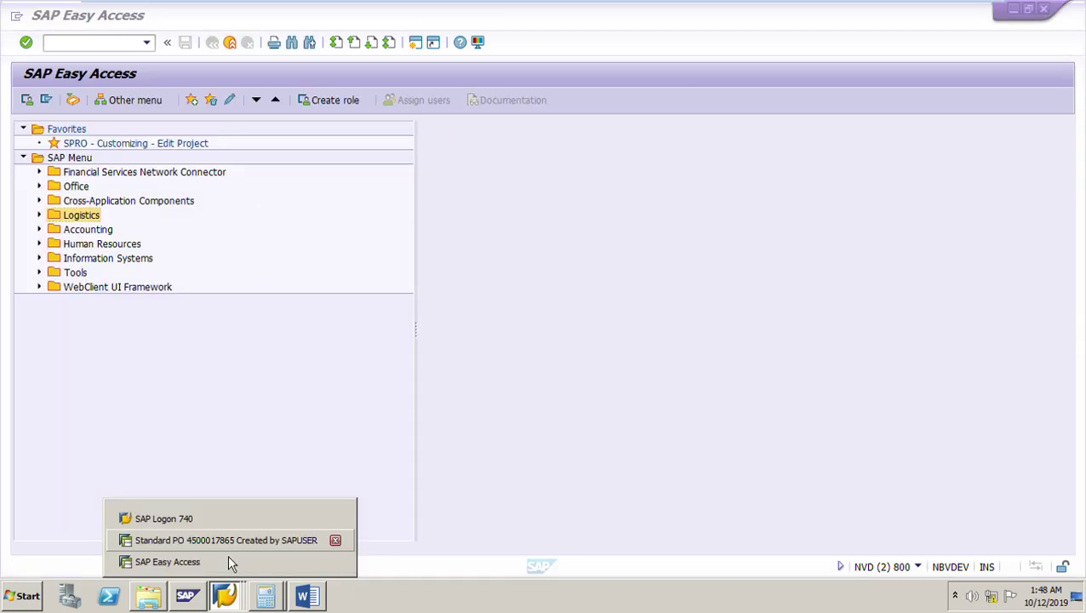
pyautogui.click(230, 541)
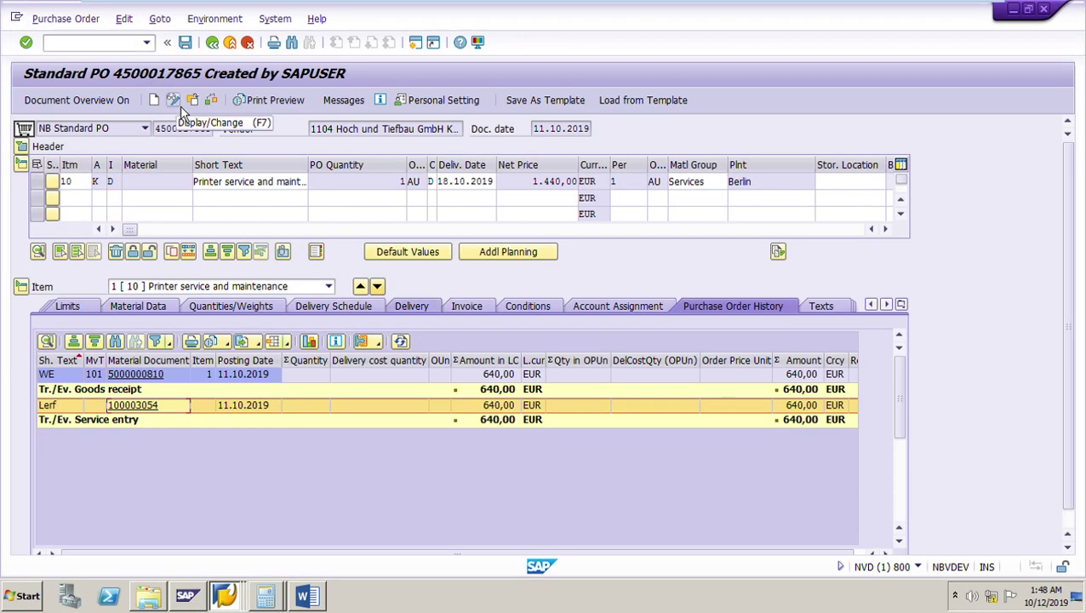
pyautogui.click(179, 105)
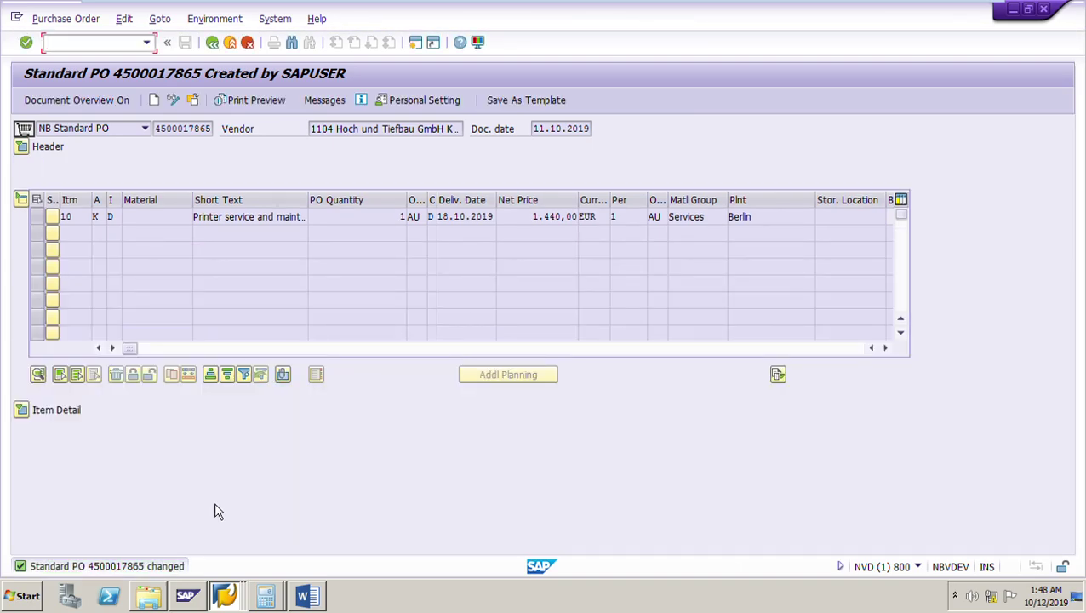
pyautogui.click(34, 413)
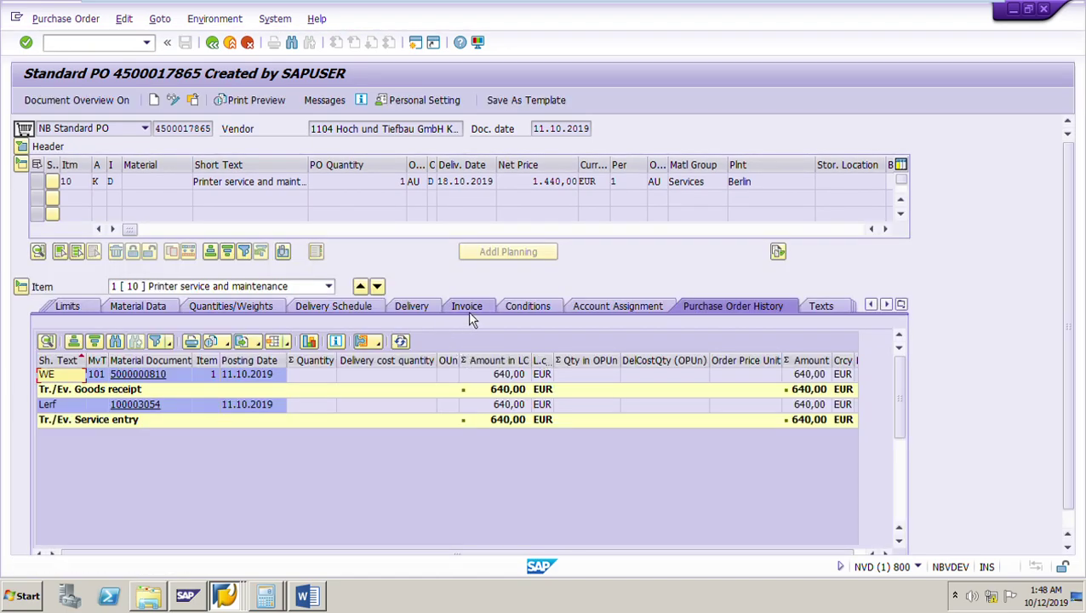
pyautogui.click(468, 309)
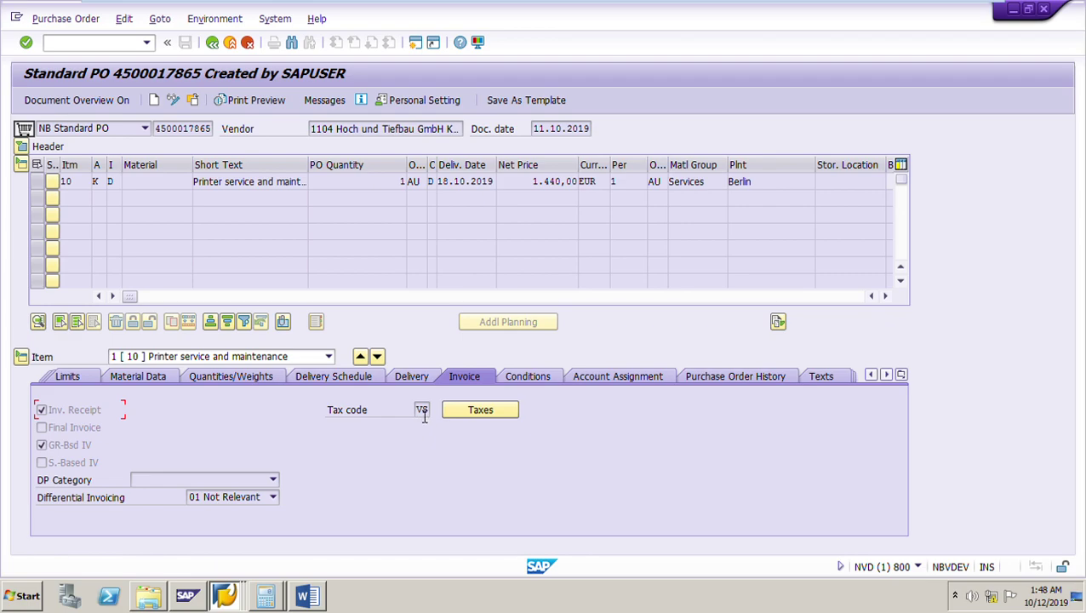
# Step: Restart invoice entry by running MIRO from SAP Easy Access
pyautogui.click(223, 594)
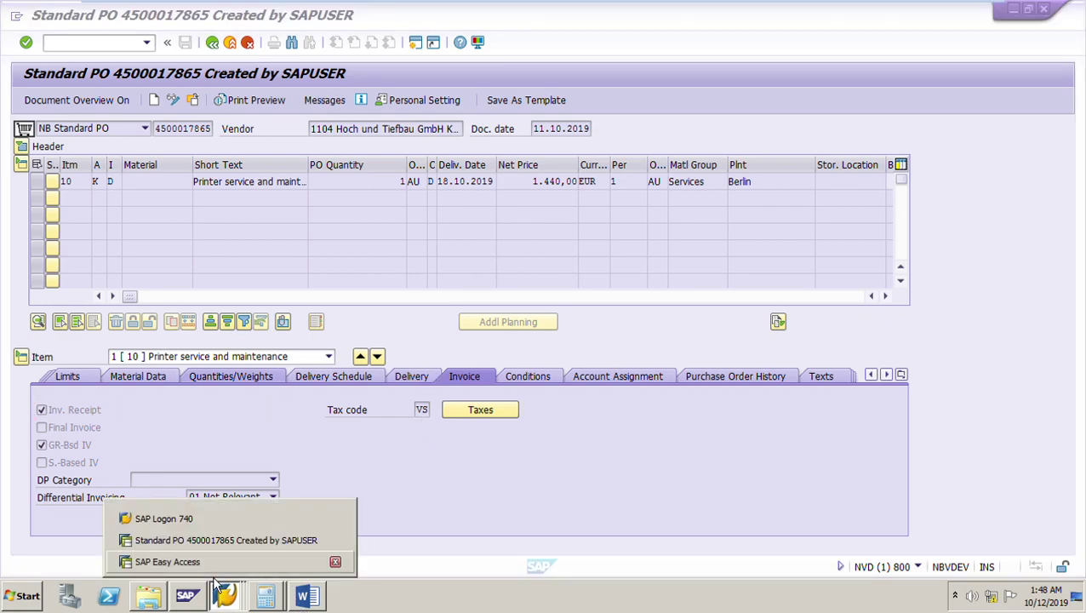
pyautogui.click(167, 561)
pyautogui.click(147, 43)
pyautogui.click(120, 56)
pyautogui.press('Return')
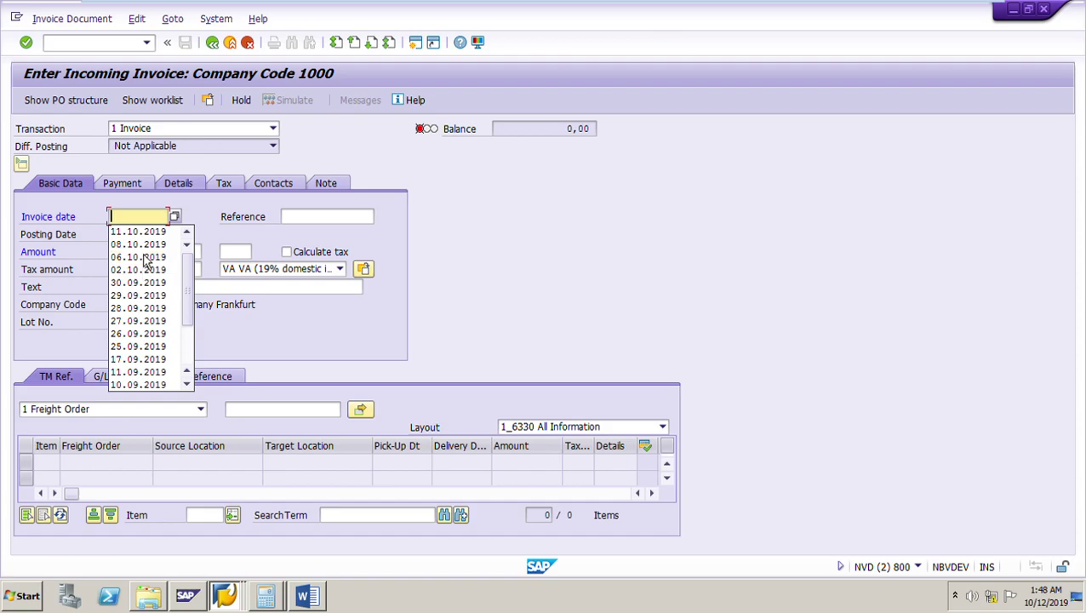
pyautogui.click(149, 230)
pyautogui.click(315, 220)
pyautogui.click(313, 233)
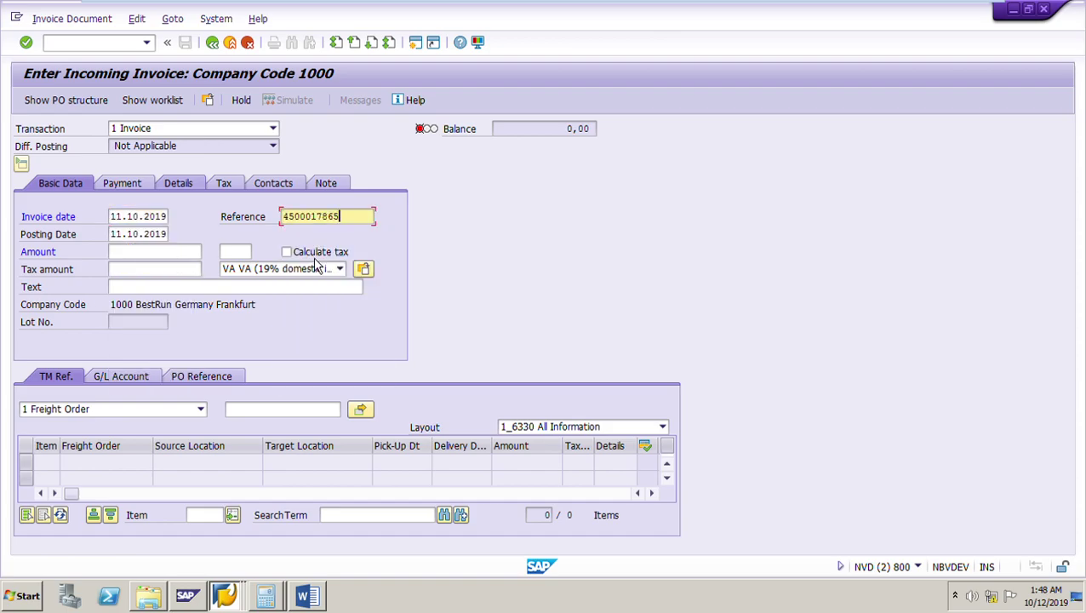
pyautogui.click(215, 381)
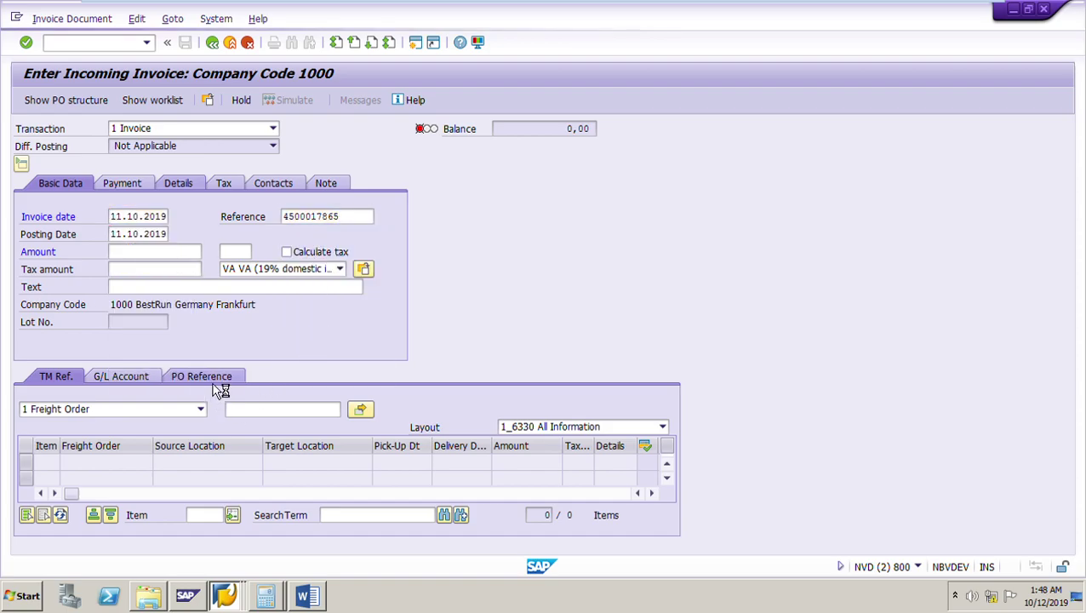
pyautogui.click(255, 409)
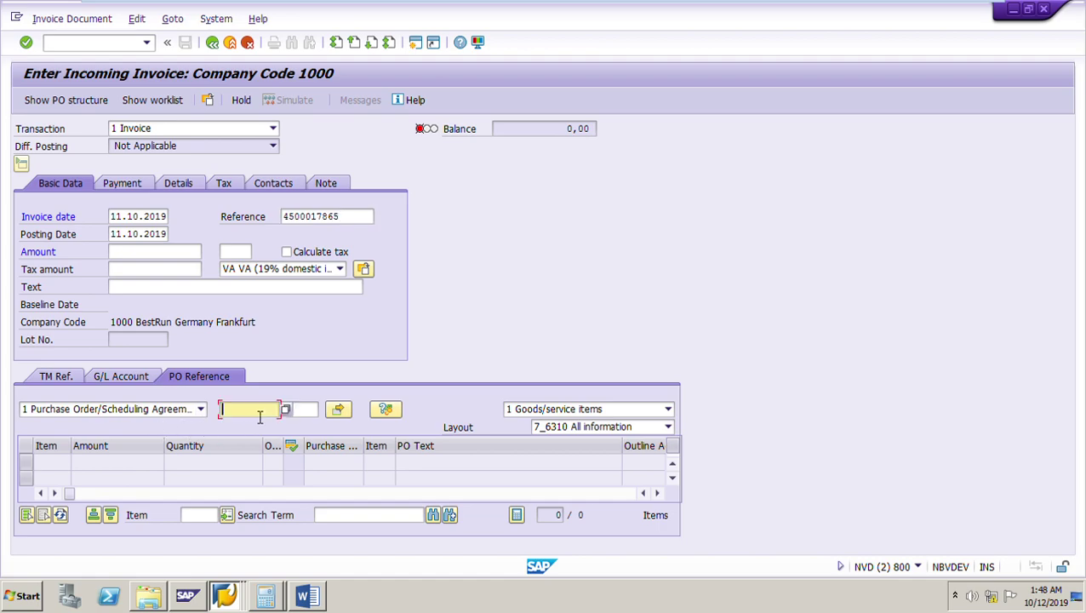
pyautogui.click(284, 235)
pyautogui.press('Return')
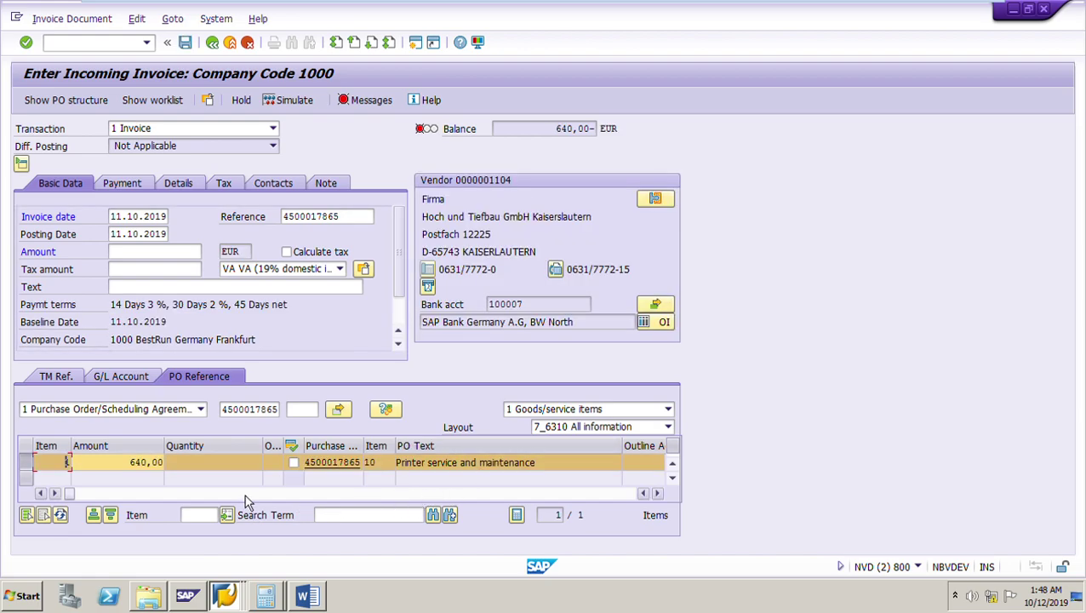
pyautogui.moveTo(132, 471); pyautogui.dragTo(176, 472)
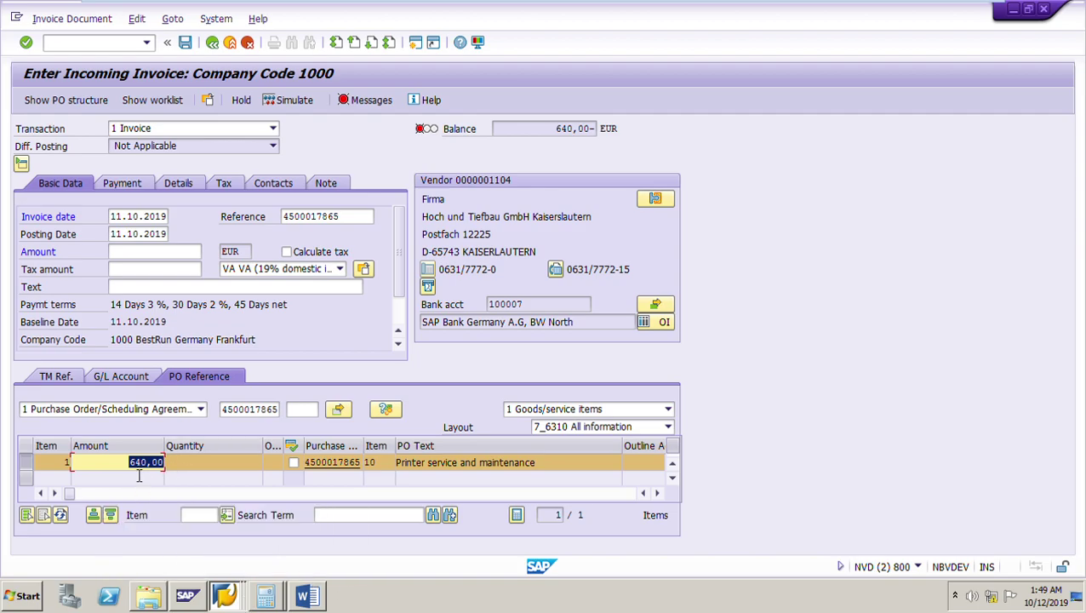
pyautogui.click(233, 598)
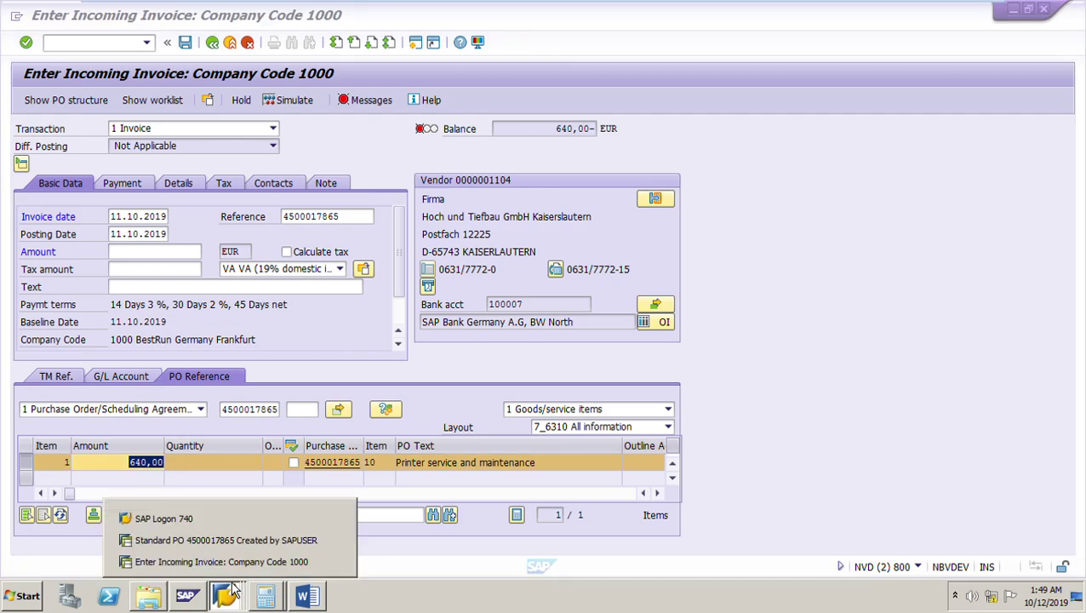
pyautogui.click(230, 543)
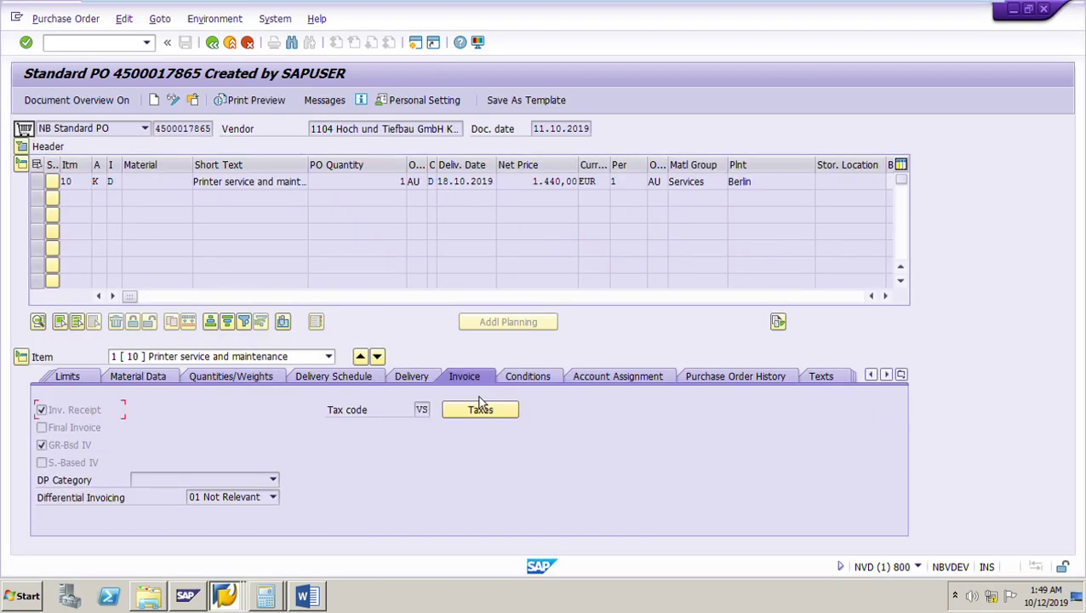
pyautogui.click(734, 379)
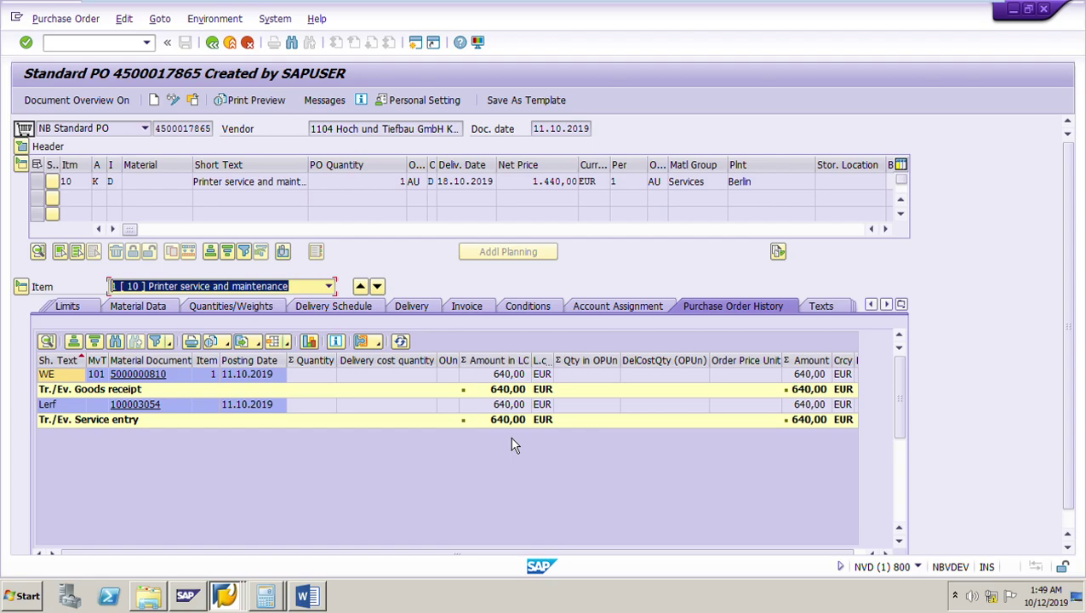
pyautogui.click(224, 596)
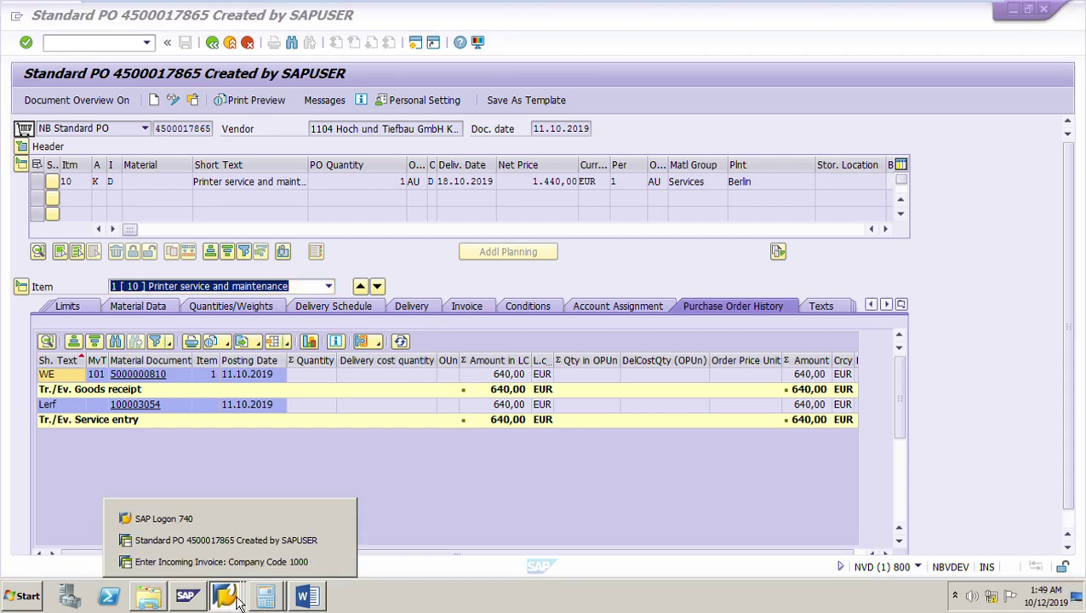
pyautogui.click(533, 183)
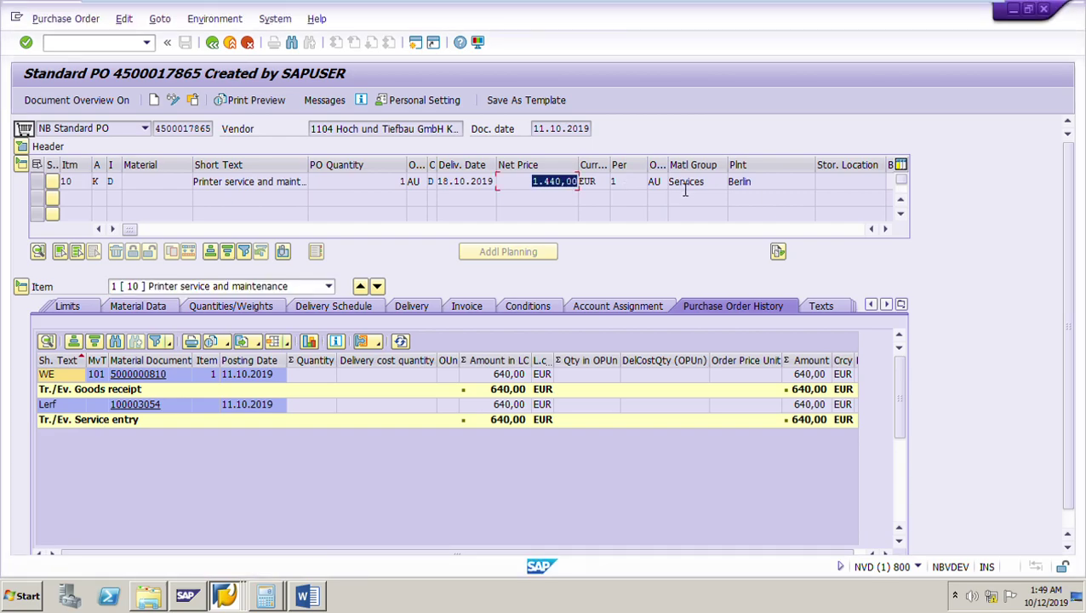
pyautogui.click(224, 597)
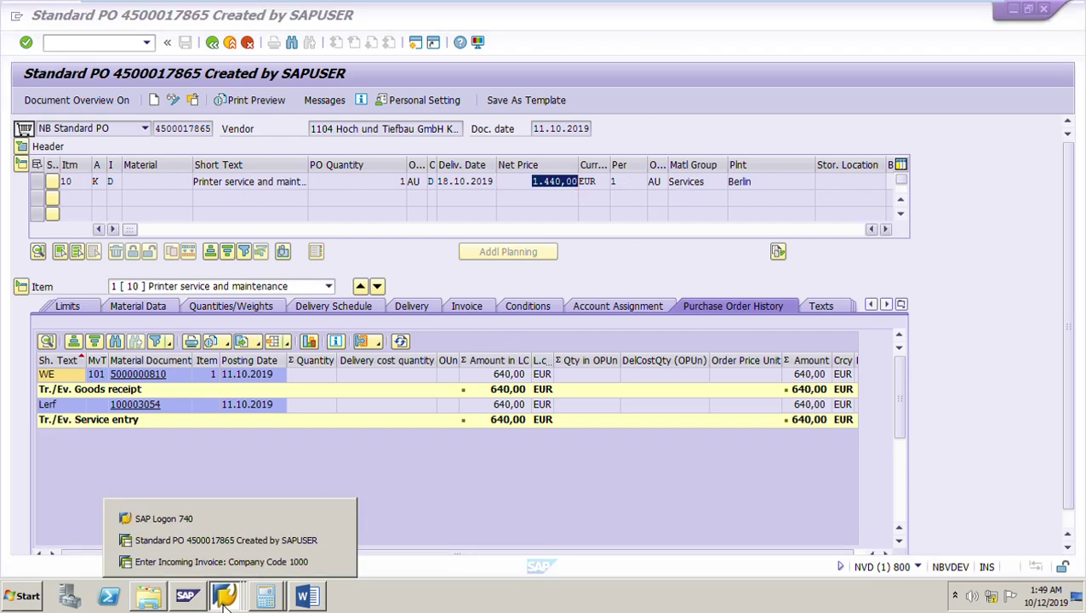
pyautogui.click(217, 560)
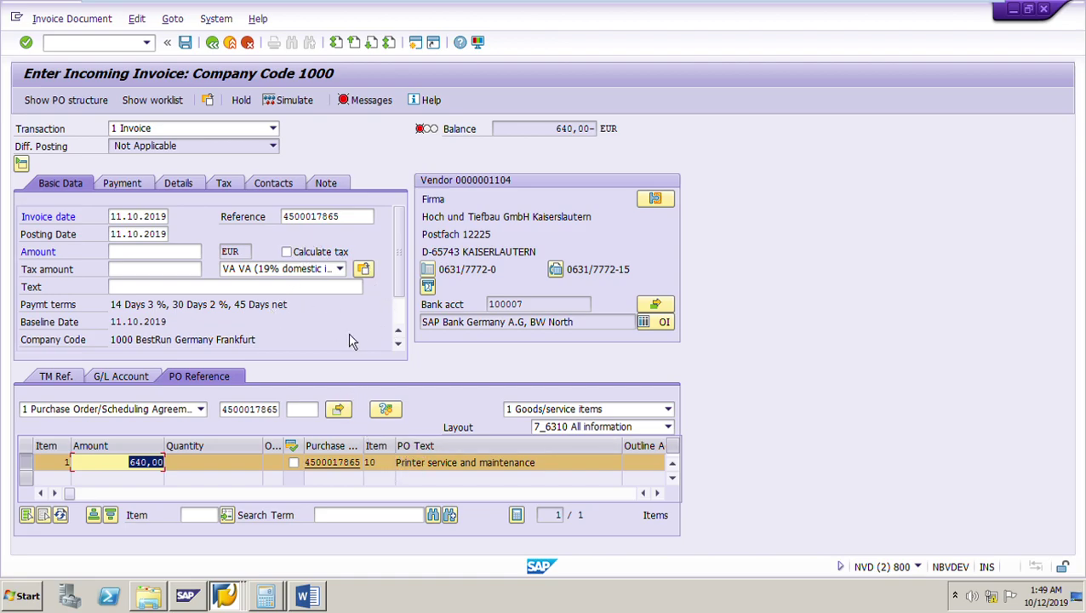
# Step: Delete the extra VA tax line on the Tax tab, leaving only VS
pyautogui.click(341, 271)
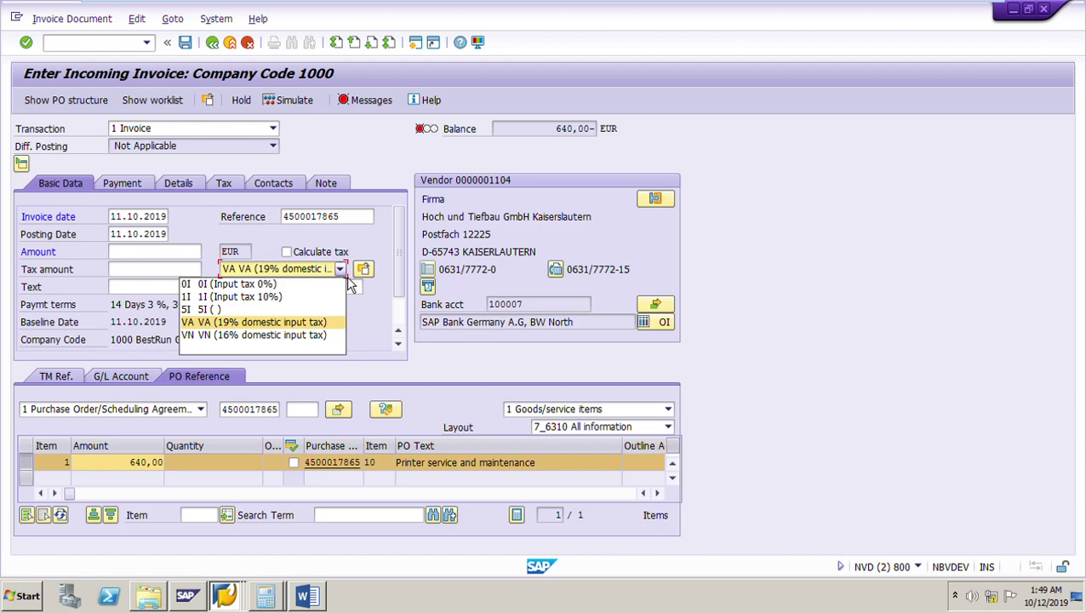
pyautogui.click(943, 356)
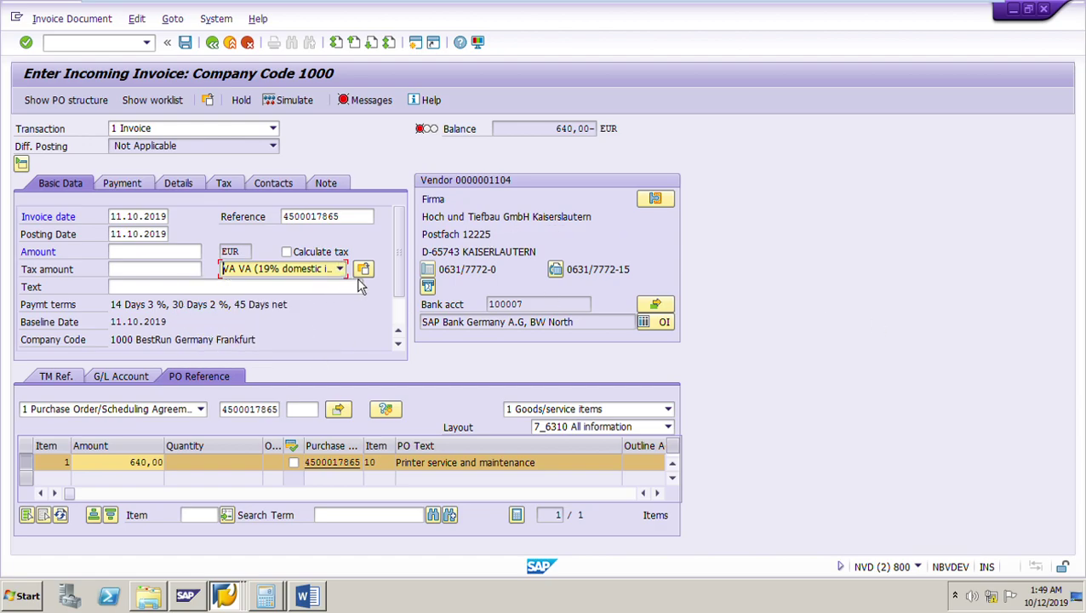
pyautogui.click(226, 184)
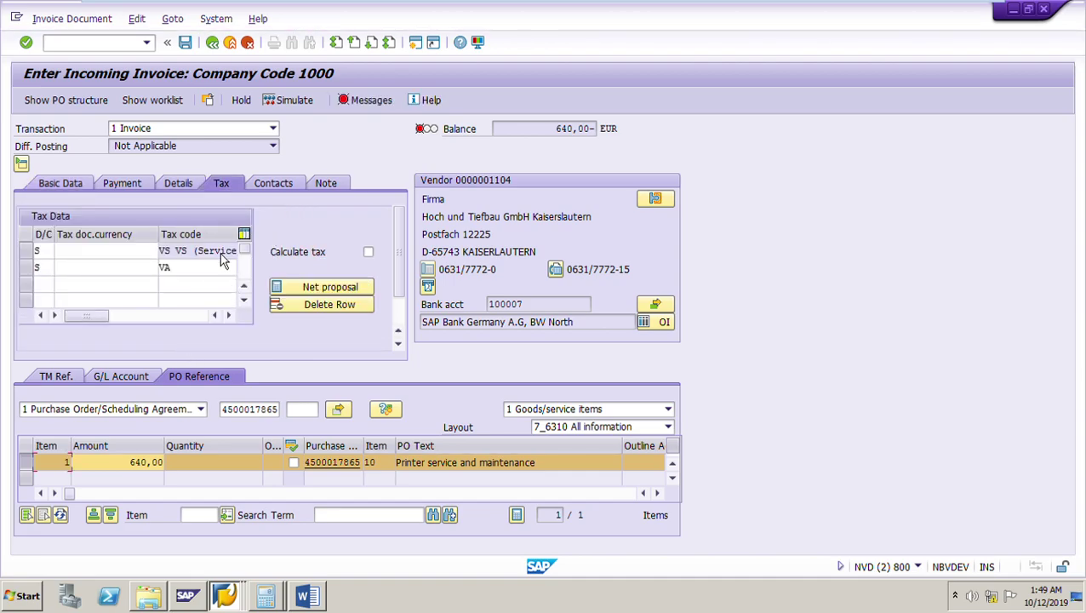
pyautogui.click(26, 267)
pyautogui.click(329, 305)
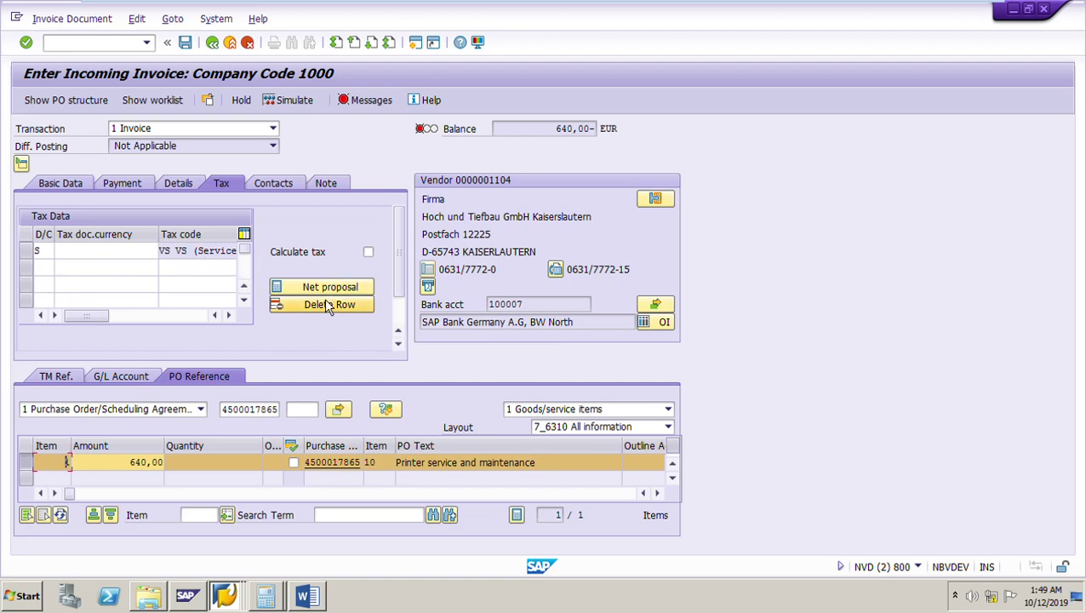
pyautogui.click(34, 258)
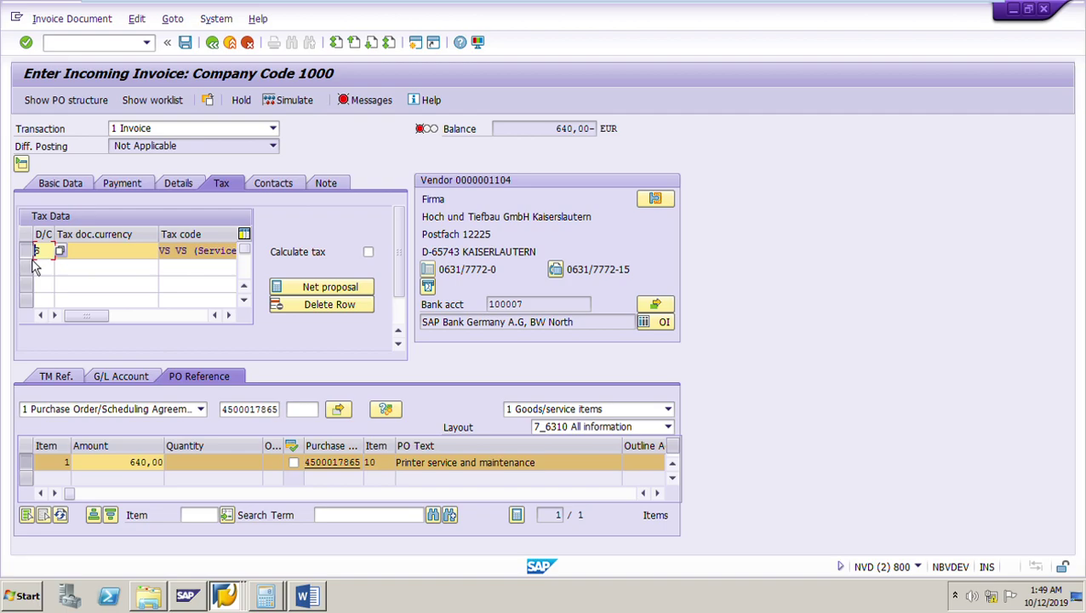
# Step: Keep VS as the tax code in the invoice's basic data
pyautogui.click(64, 185)
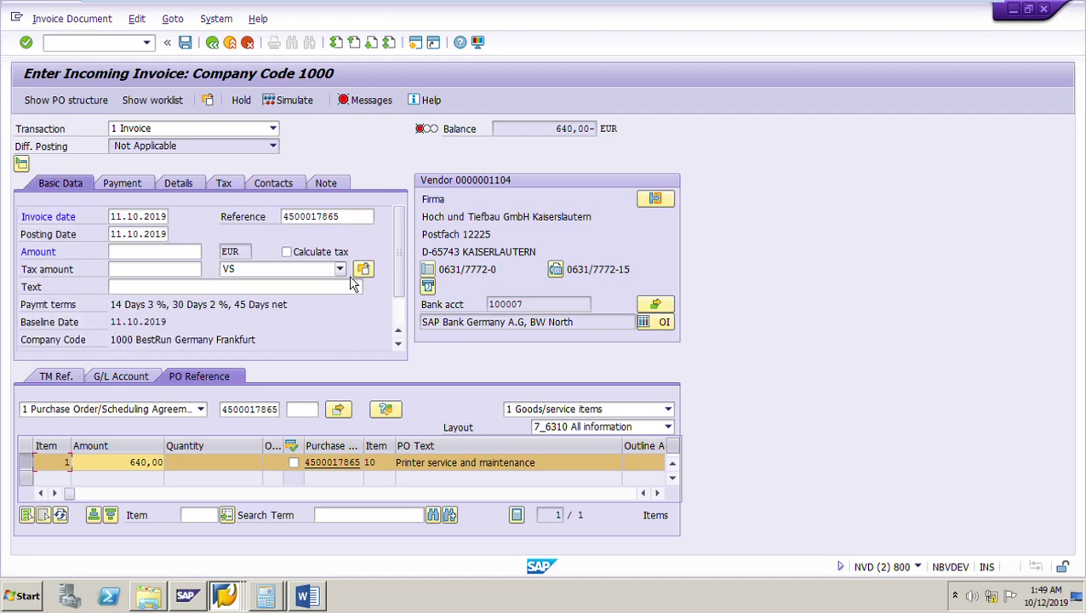
pyautogui.click(339, 269)
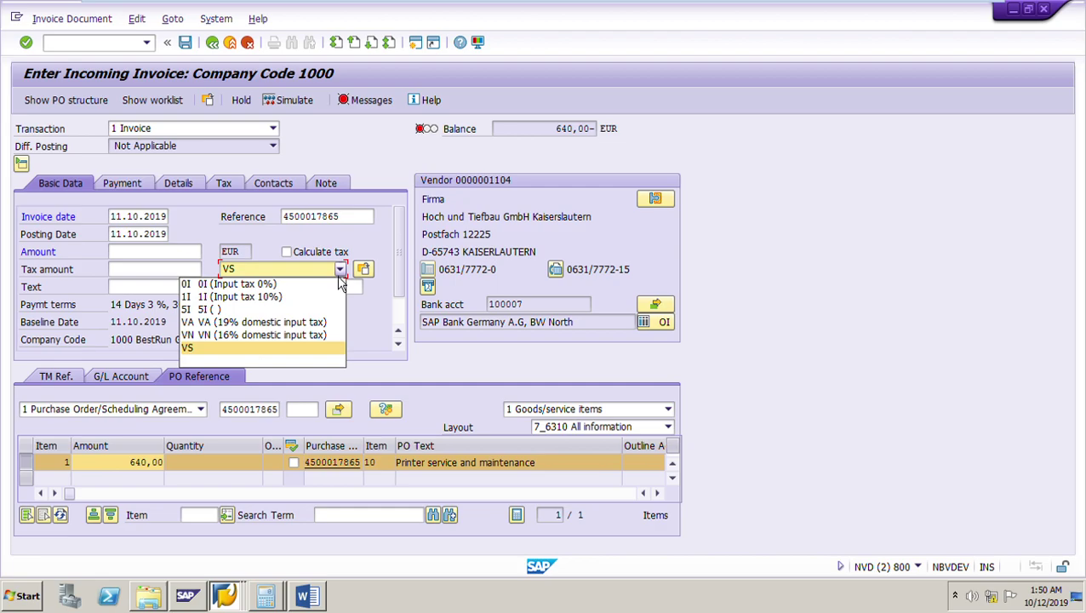
pyautogui.click(344, 273)
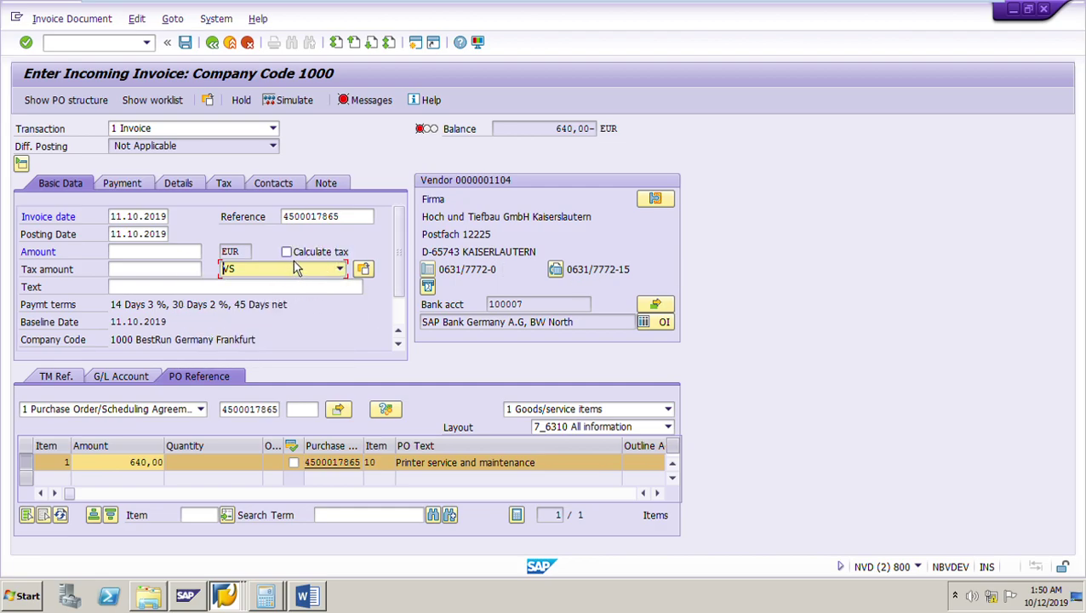
# Step: Calculate 64,00 tax on the 640,00 item and enter 704,00 as the invoice amount
pyautogui.press('Return')
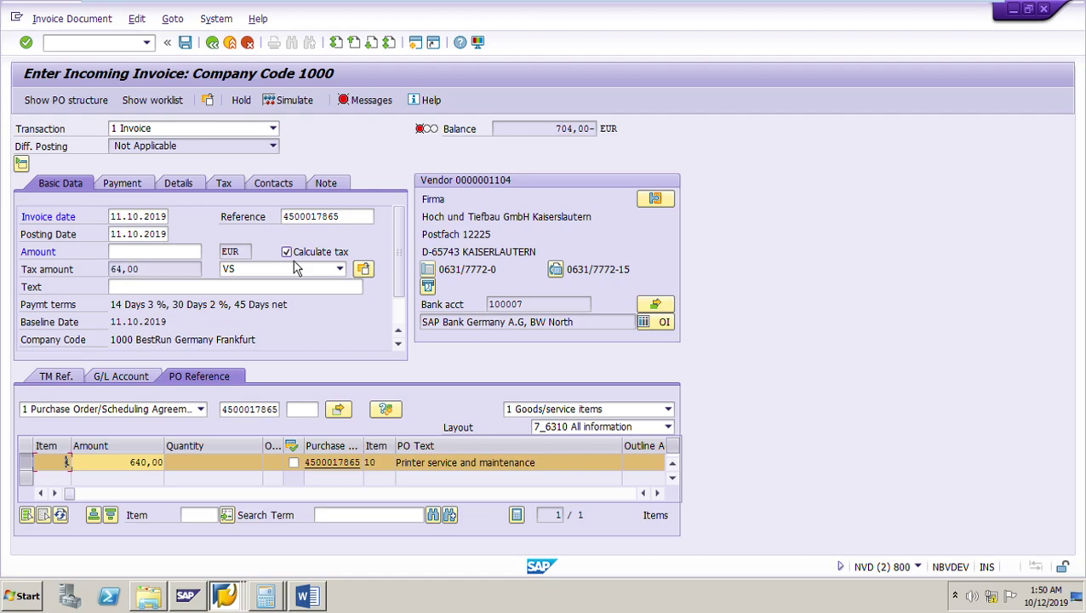
pyautogui.doubleClick(133, 471)
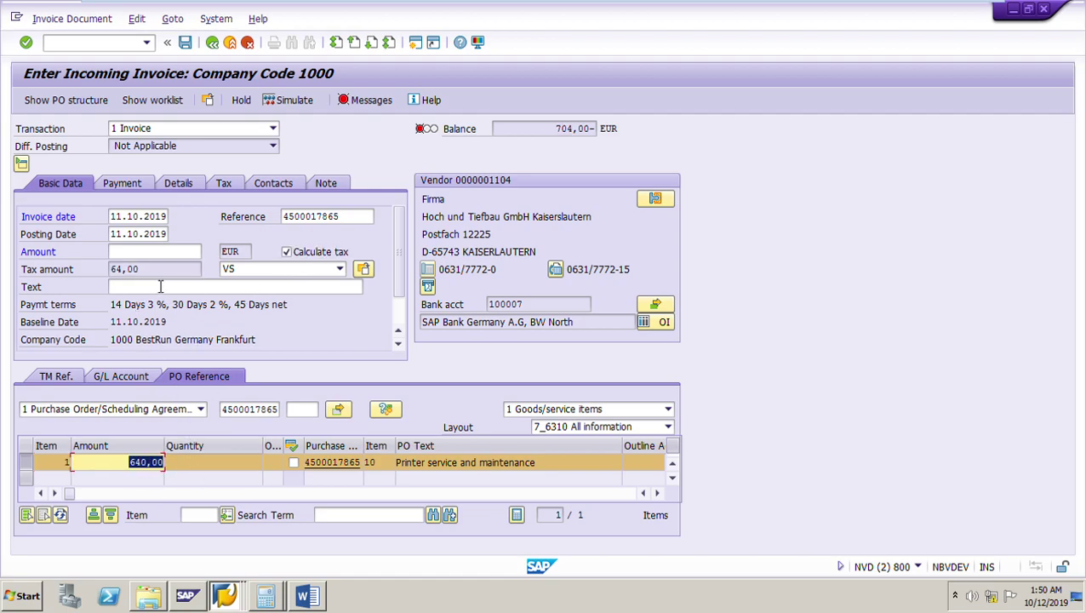
pyautogui.moveTo(161, 275); pyautogui.dragTo(85, 286)
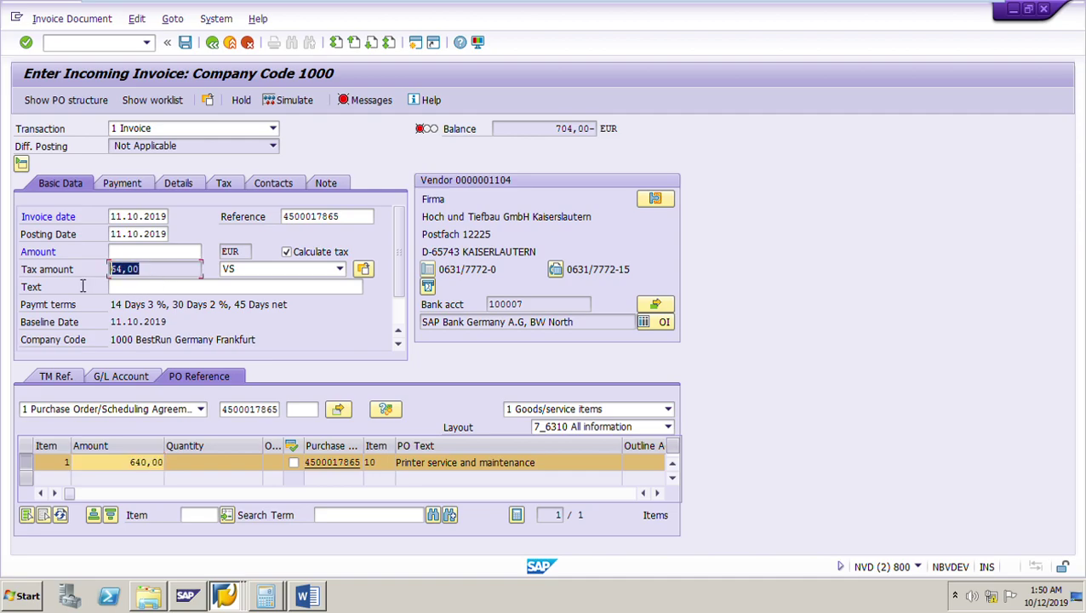
pyautogui.moveTo(556, 129); pyautogui.dragTo(589, 137)
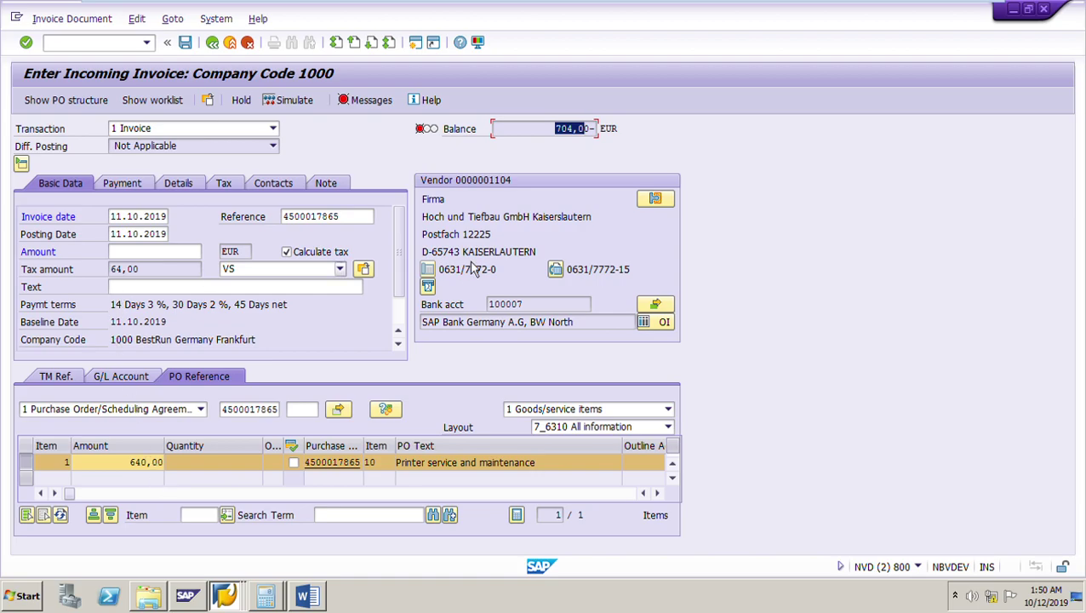
pyautogui.click(568, 129)
pyautogui.click(566, 132)
pyautogui.moveTo(554, 129); pyautogui.dragTo(600, 131)
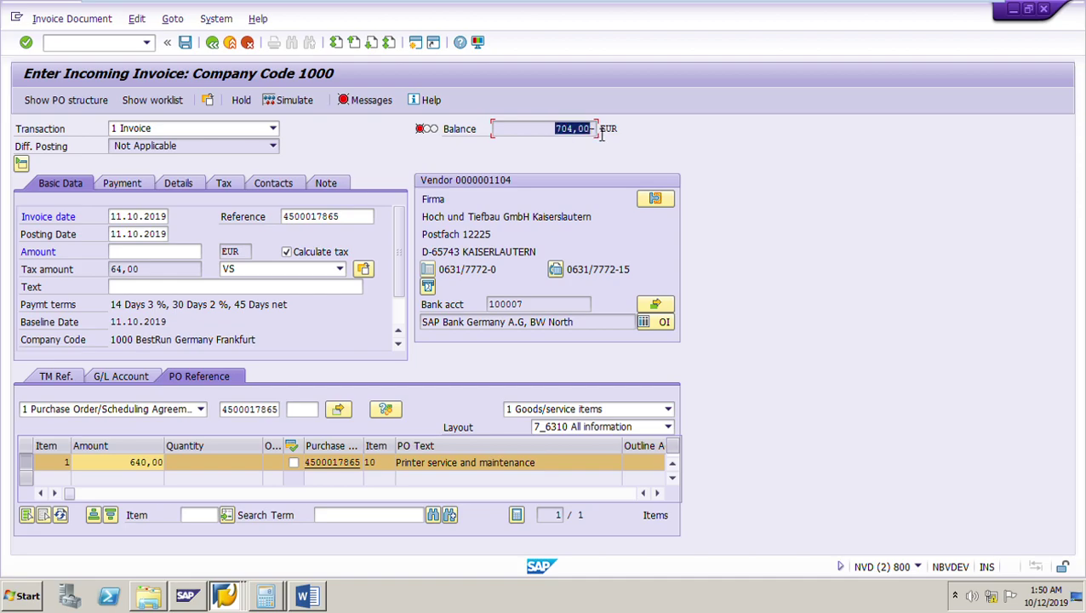
pyautogui.click(146, 255)
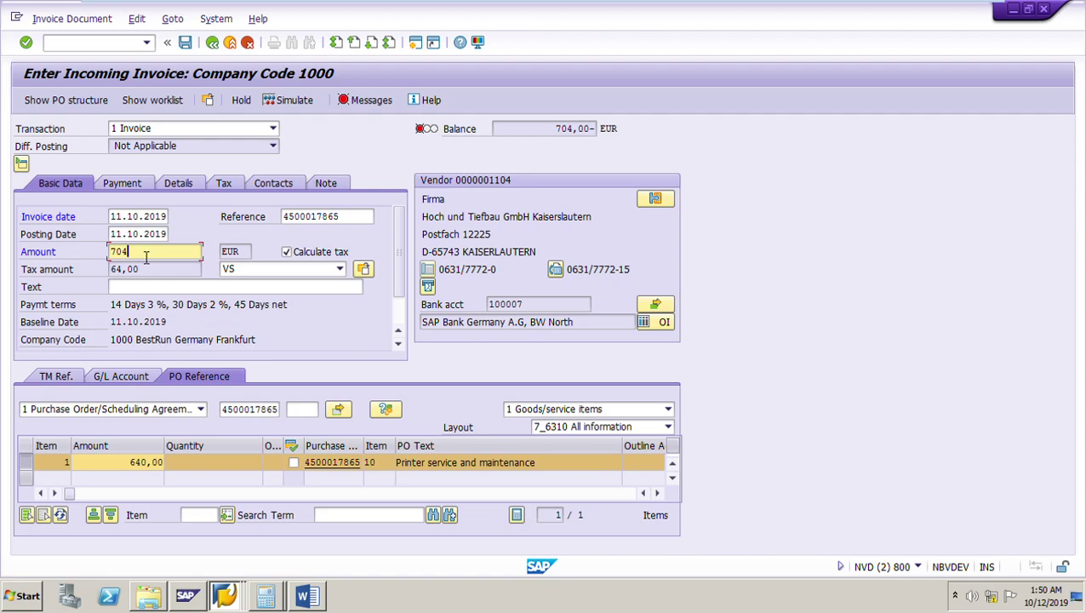
pyautogui.press('Return')
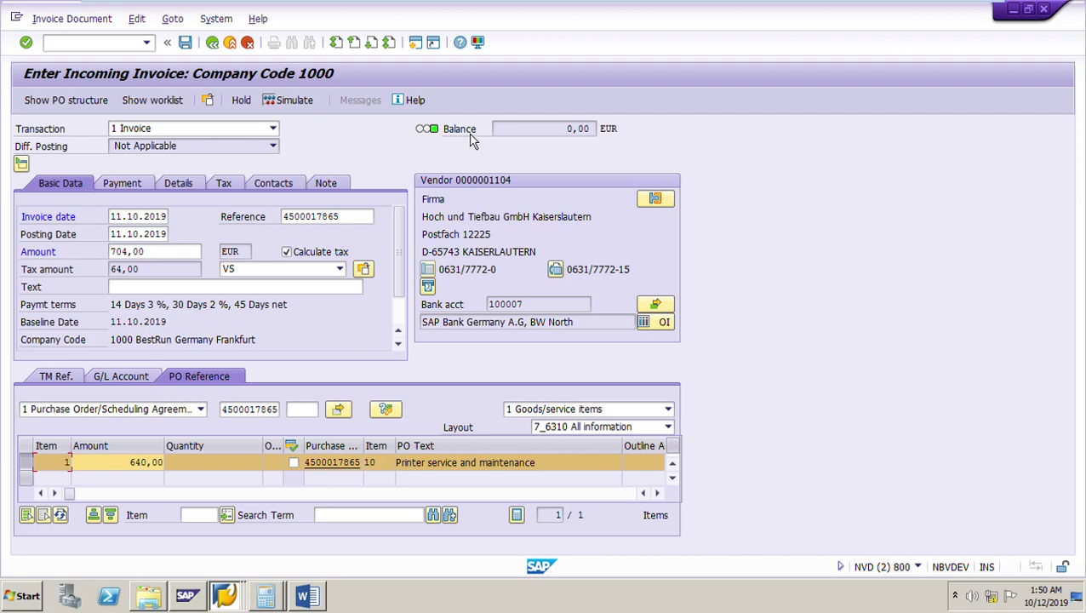
# Step: Simulate the postings: vendor 704,00- against 640,00 on G/L 191100 and 64,00 tax on 154000
pyautogui.click(298, 108)
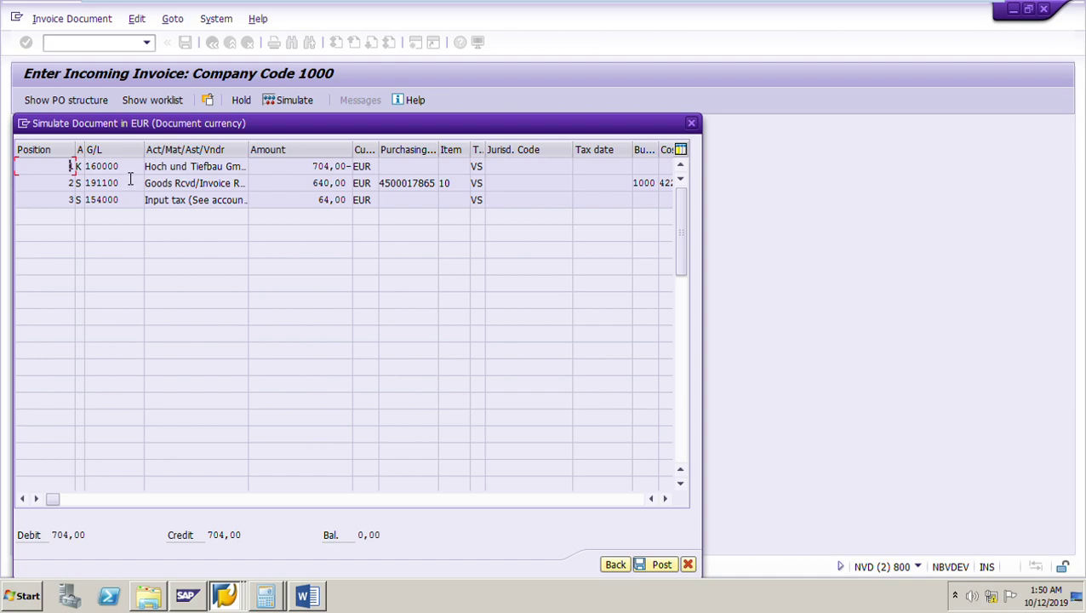
pyautogui.moveTo(308, 173); pyautogui.dragTo(417, 181)
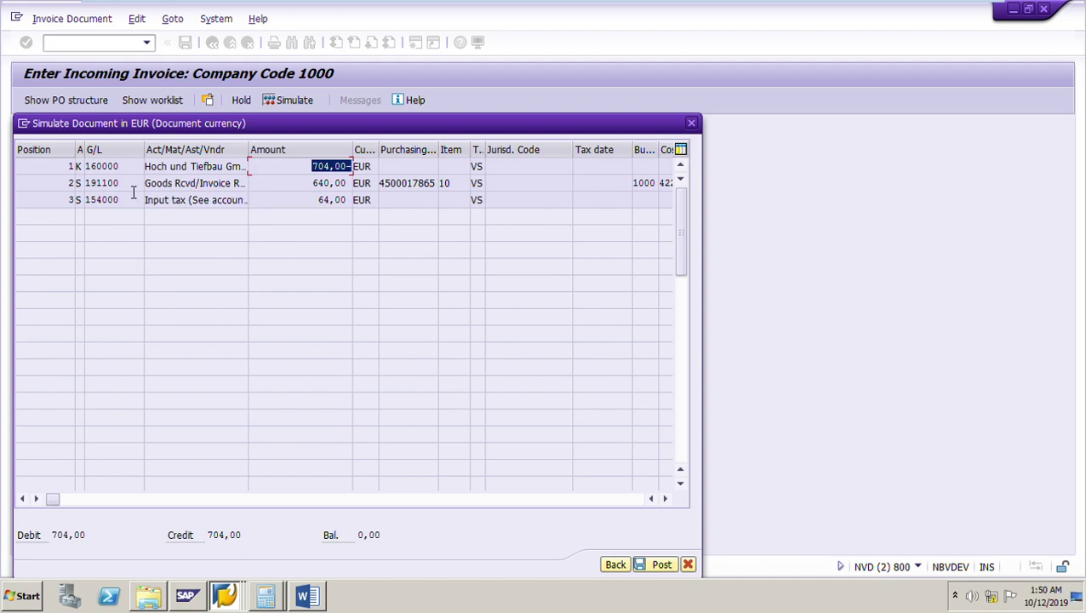
pyautogui.moveTo(134, 187); pyautogui.dragTo(76, 187)
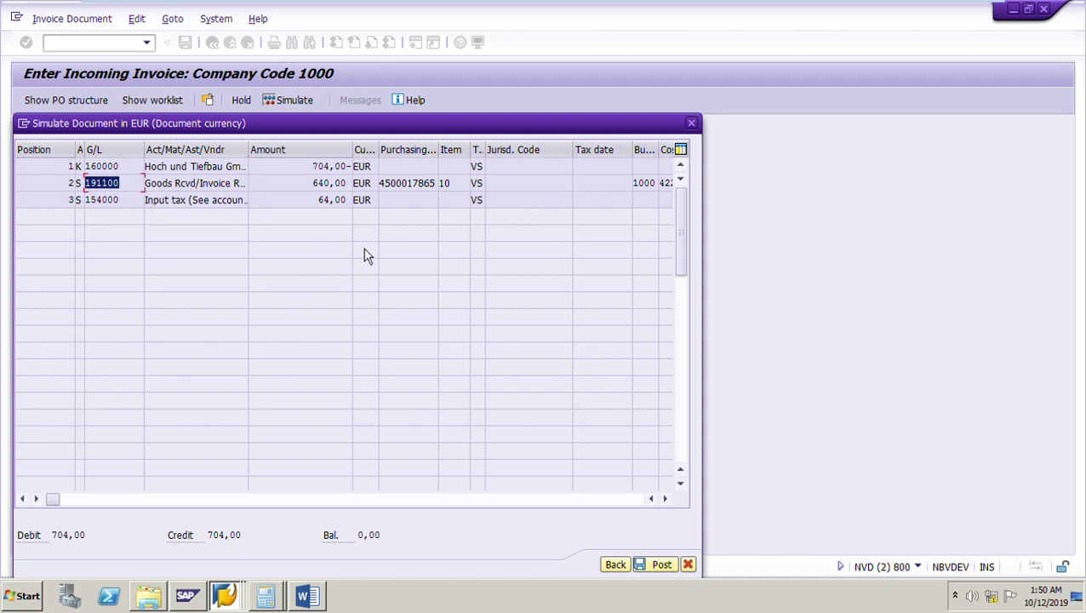
pyautogui.moveTo(301, 187); pyautogui.dragTo(352, 184)
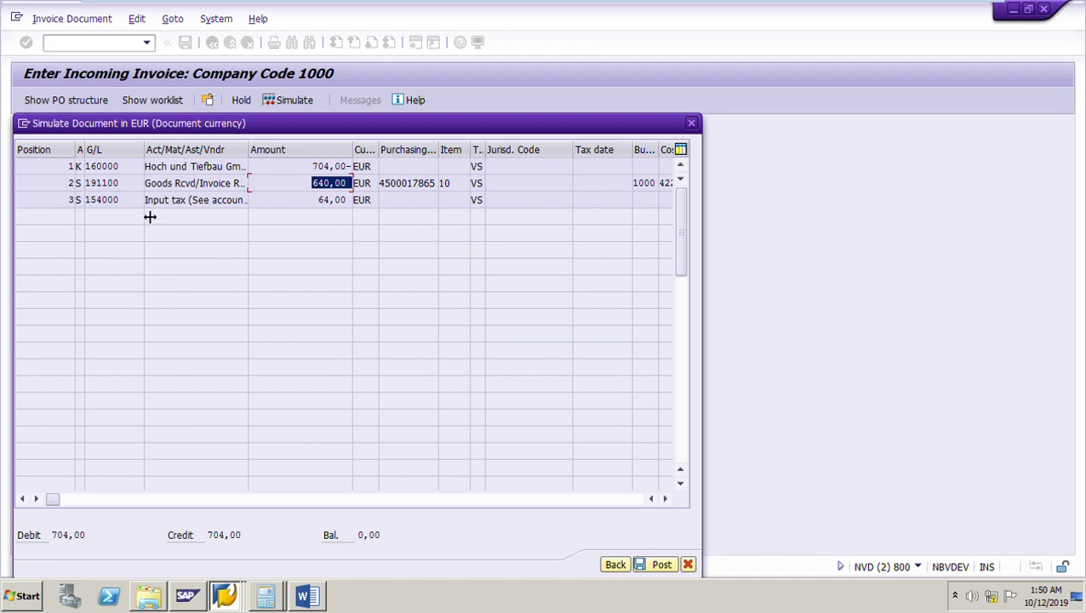
pyautogui.moveTo(128, 205); pyautogui.dragTo(48, 203)
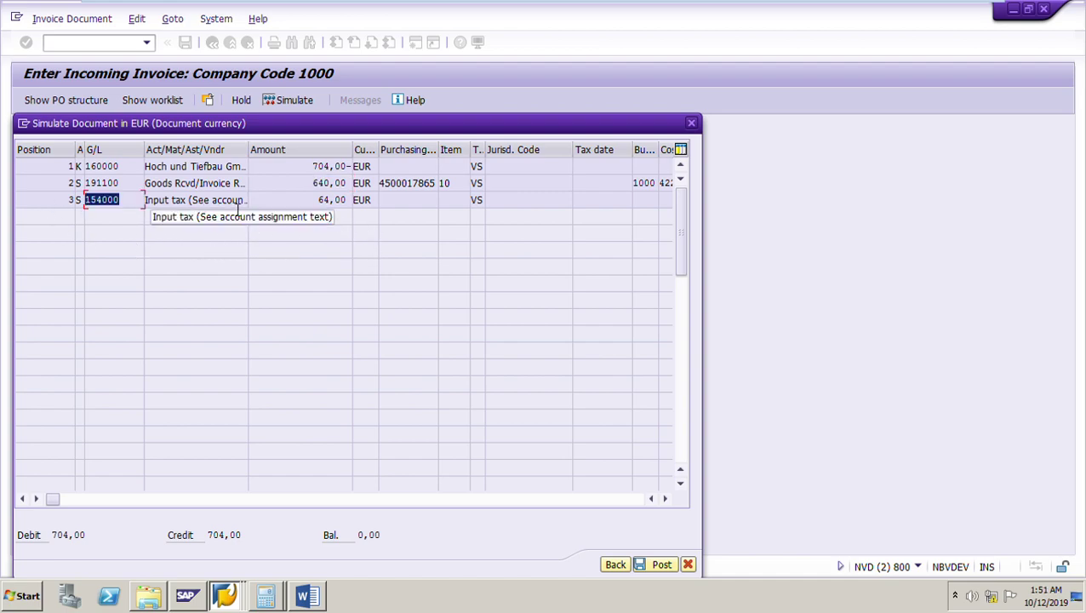
pyautogui.moveTo(306, 208); pyautogui.dragTo(358, 202)
pyautogui.click(616, 565)
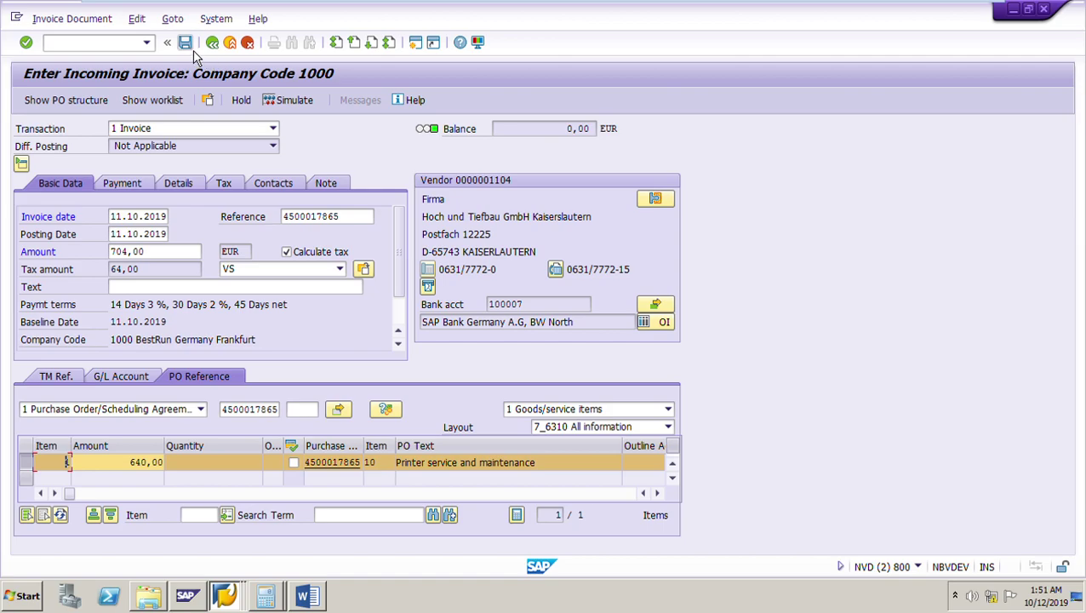
pyautogui.click(191, 46)
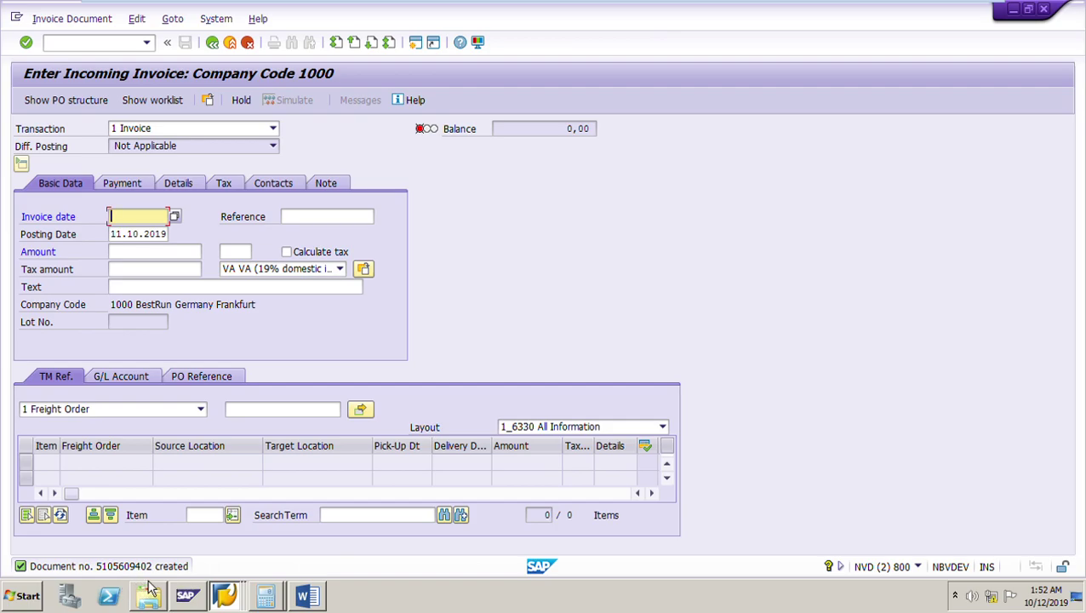
pyautogui.click(316, 605)
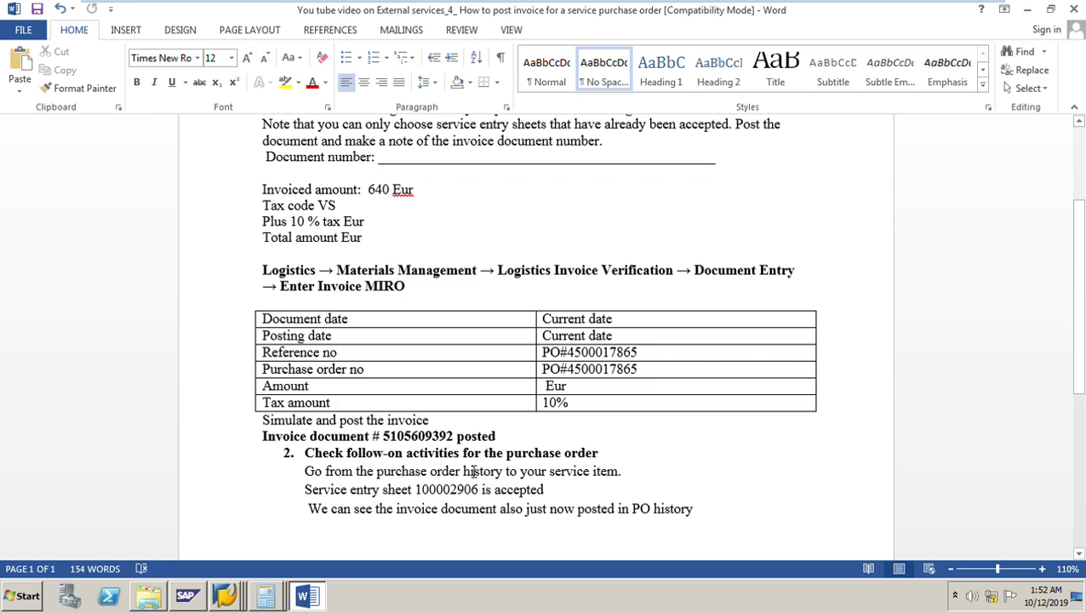
pyautogui.click(453, 437)
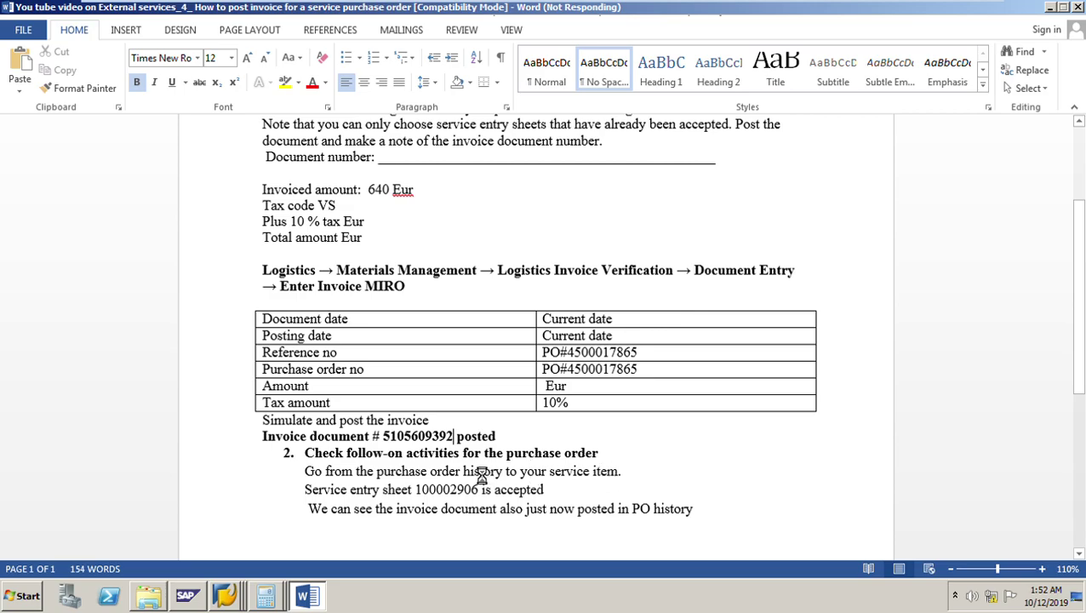
pyautogui.press('BackSpace')
pyautogui.press('BackSpace')
pyautogui.press('BackSpace')
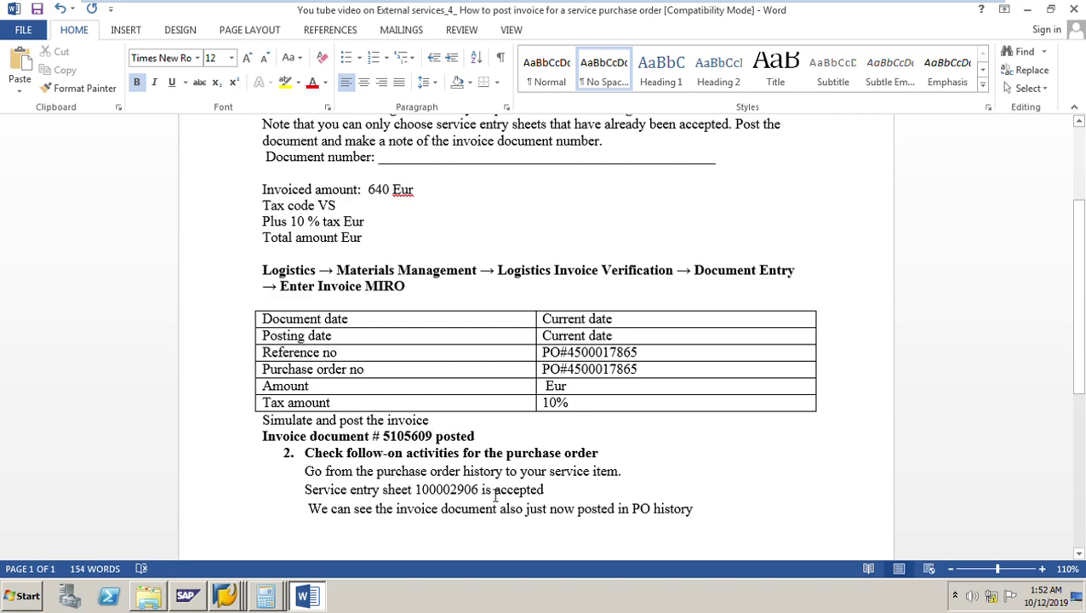
pyautogui.write('402')
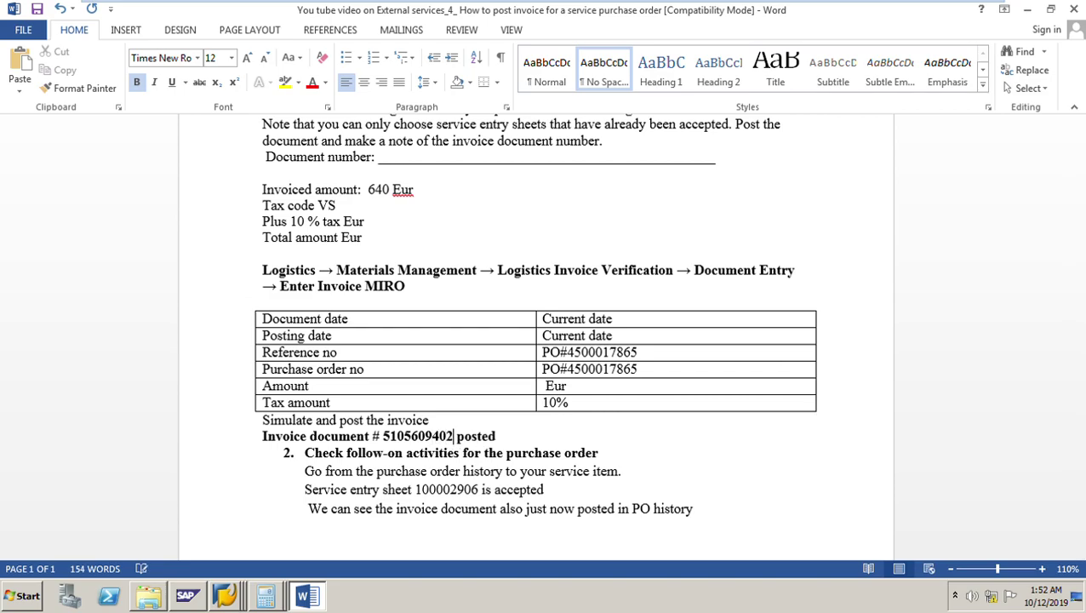
pyautogui.scroll(-1, 506, 500)
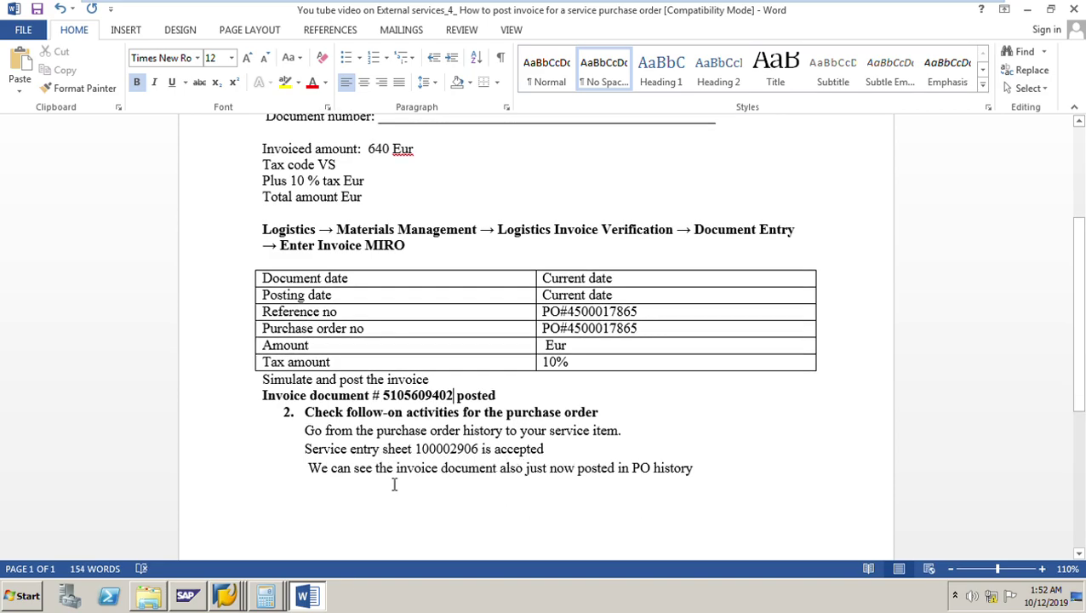
pyautogui.click(225, 596)
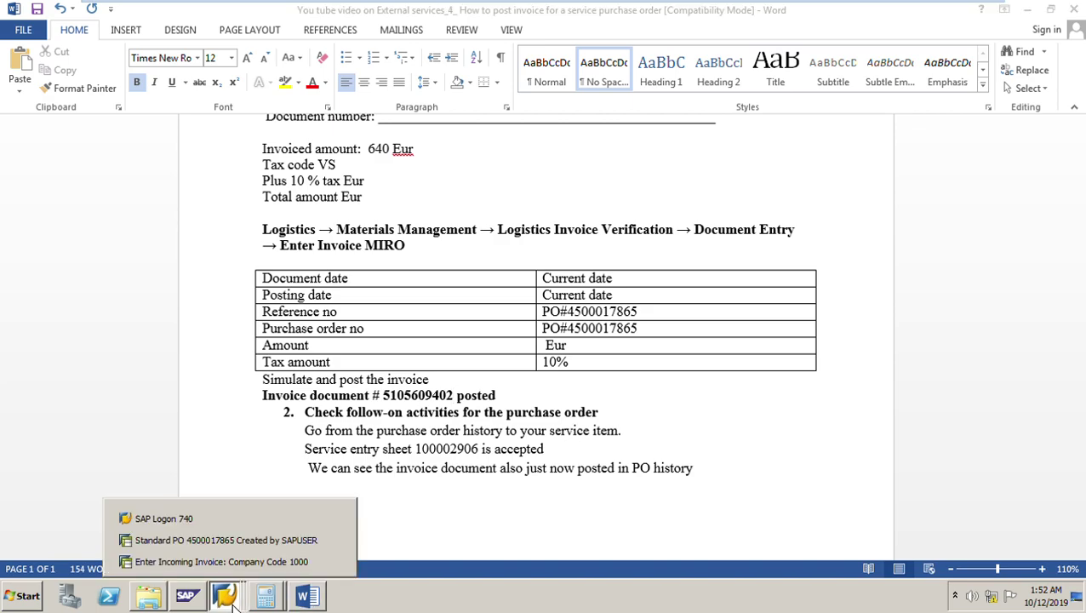
pyautogui.click(226, 541)
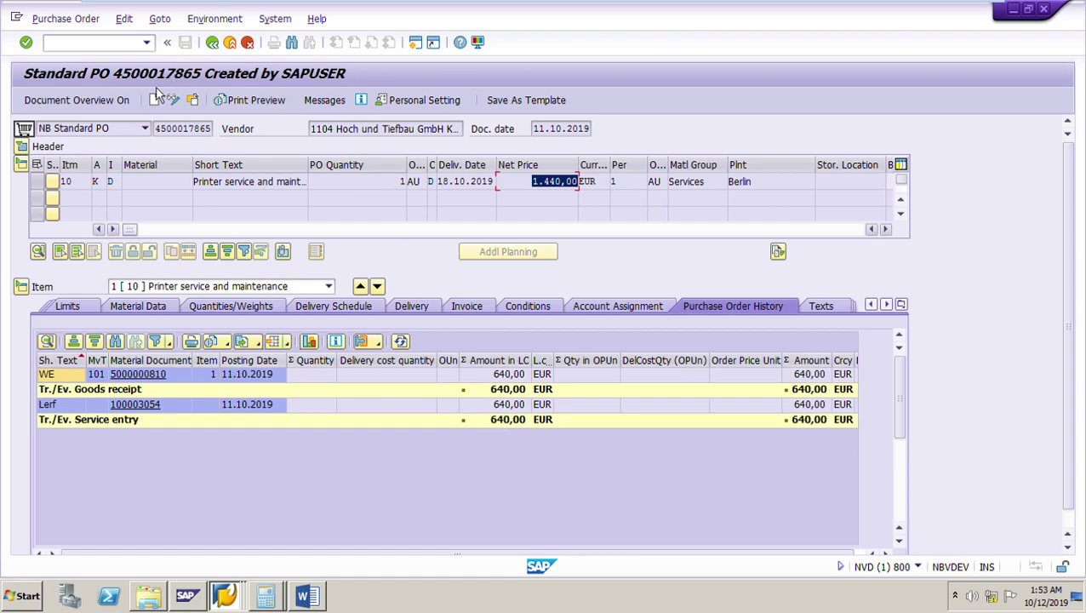
pyautogui.click(178, 107)
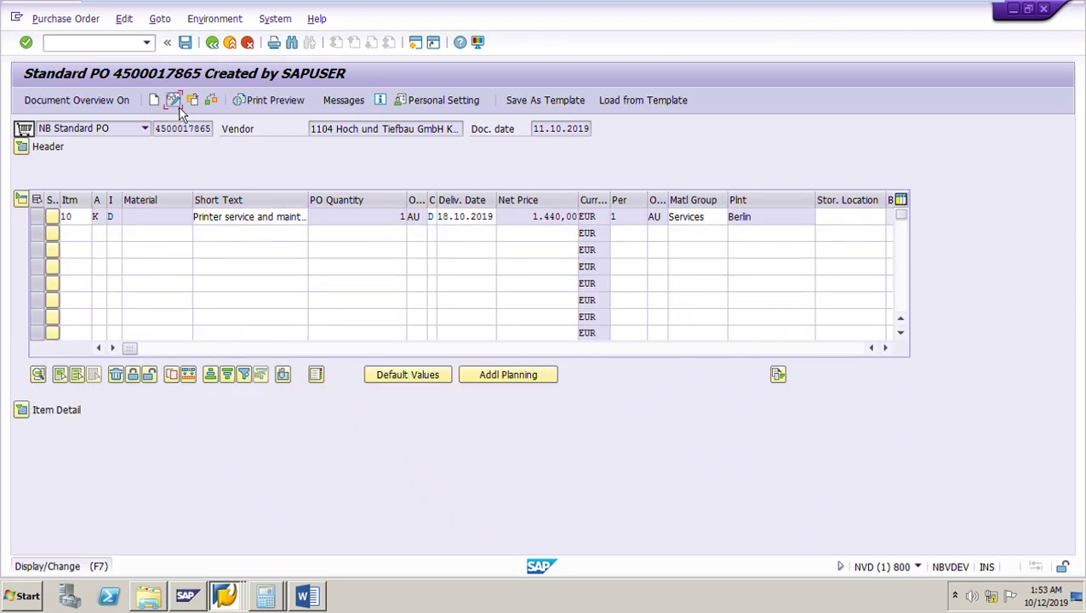
pyautogui.click(178, 106)
pyautogui.click(29, 416)
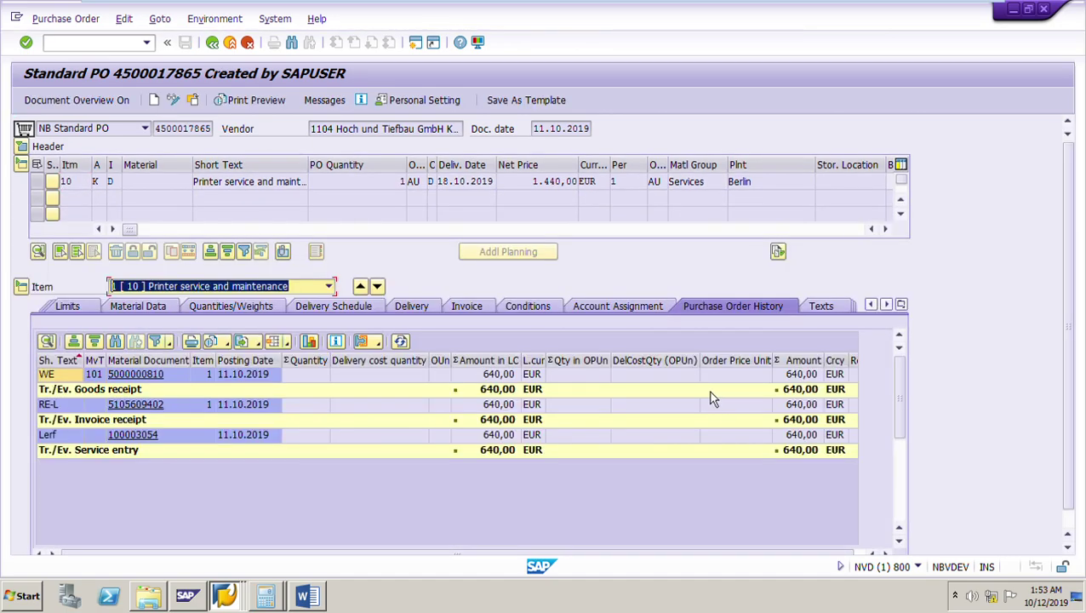
pyautogui.click(146, 409)
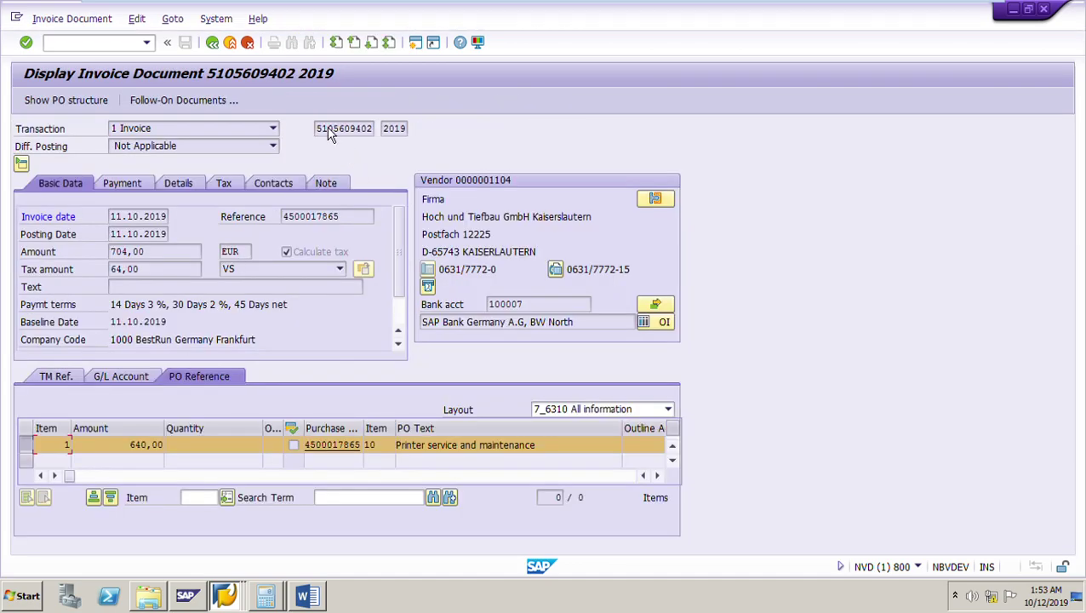
pyautogui.moveTo(317, 128); pyautogui.dragTo(421, 129)
pyautogui.click(202, 105)
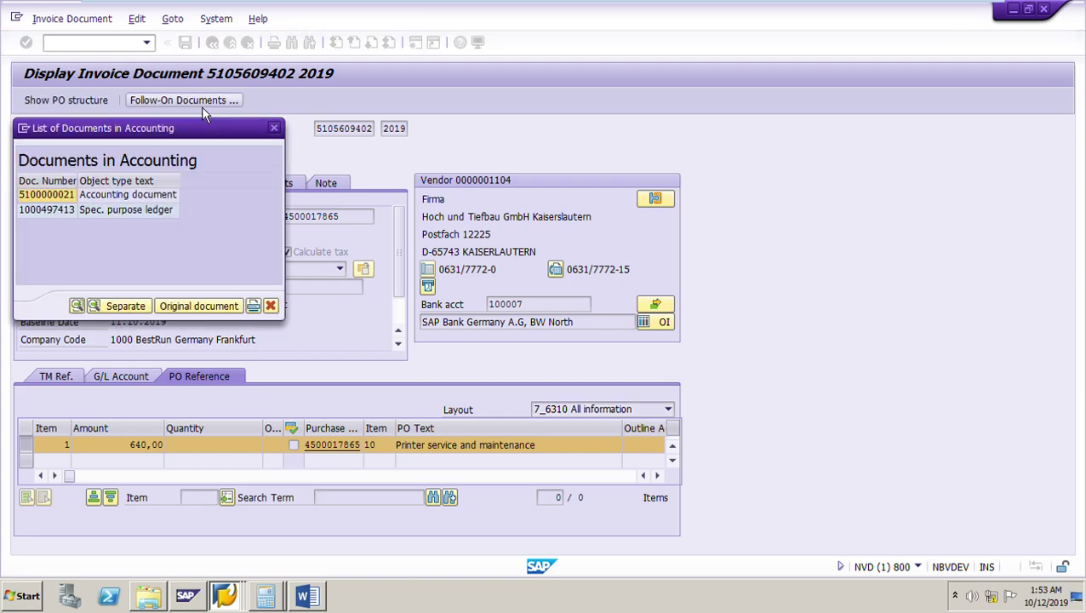
pyautogui.doubleClick(66, 210)
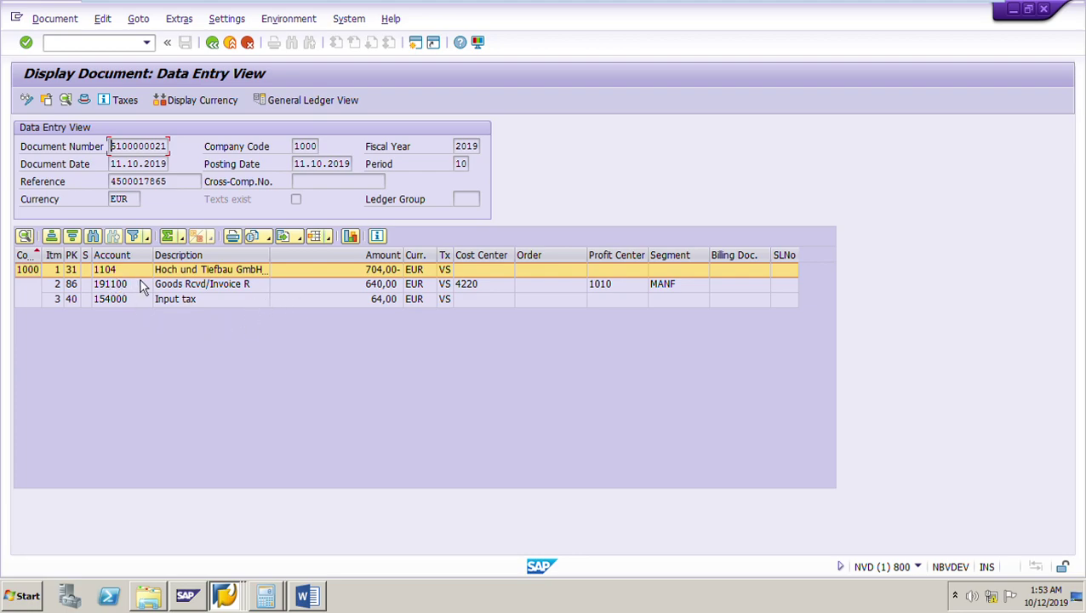
pyautogui.moveTo(160, 264); pyautogui.dragTo(184, 267)
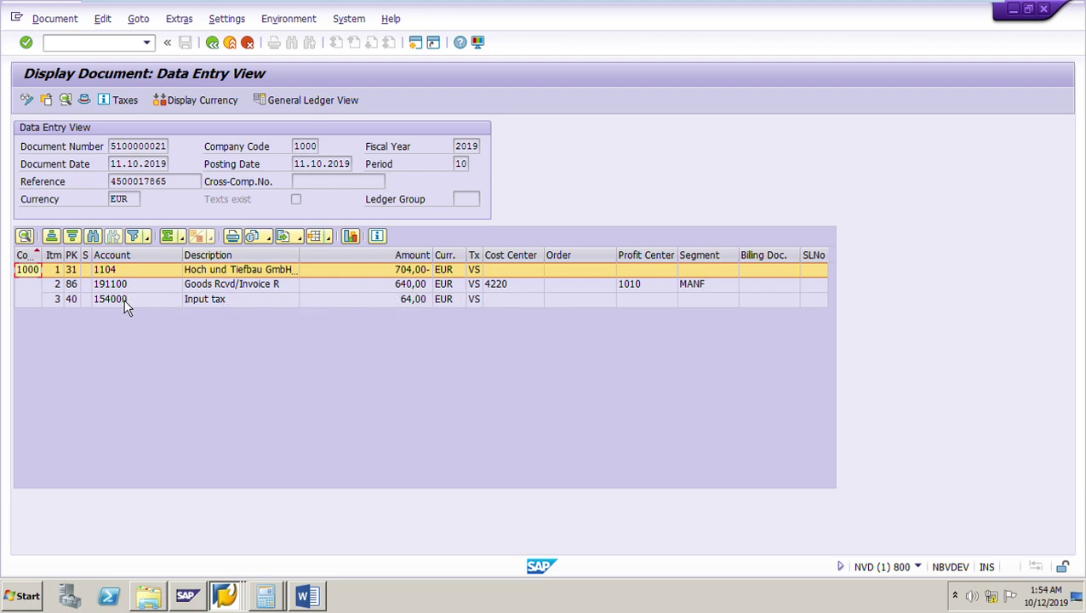
pyautogui.click(235, 291)
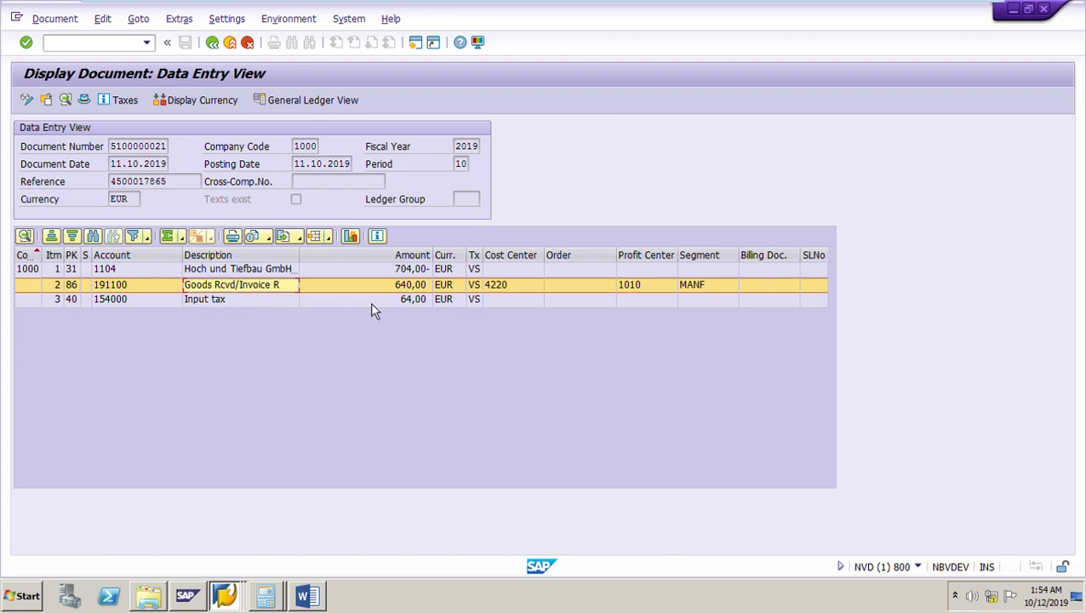
pyautogui.click(514, 255)
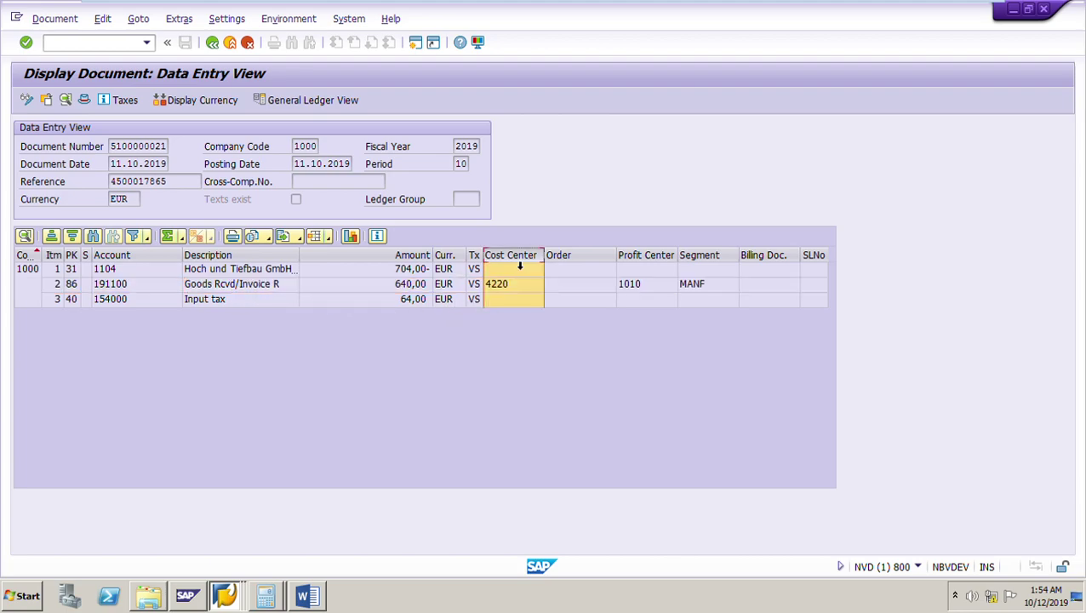
pyautogui.click(129, 258)
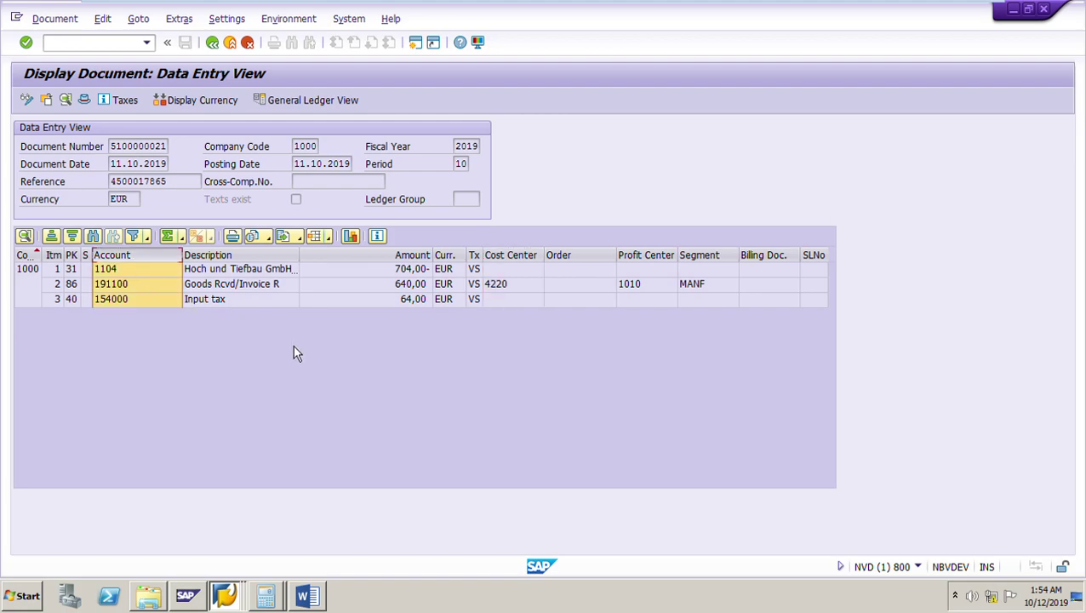
pyautogui.click(211, 301)
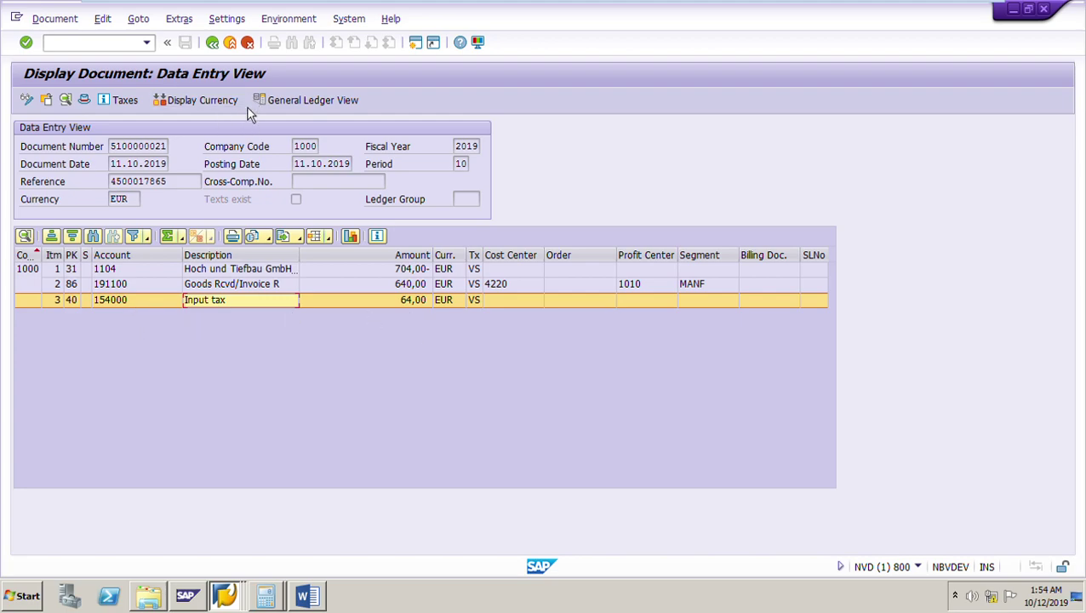
pyautogui.click(217, 45)
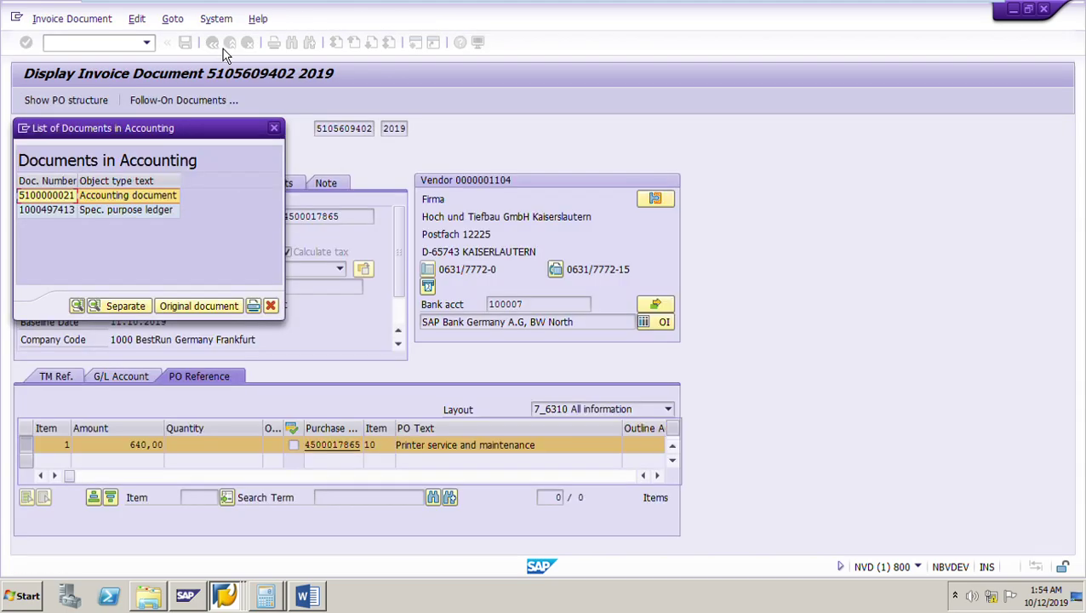
pyautogui.click(274, 127)
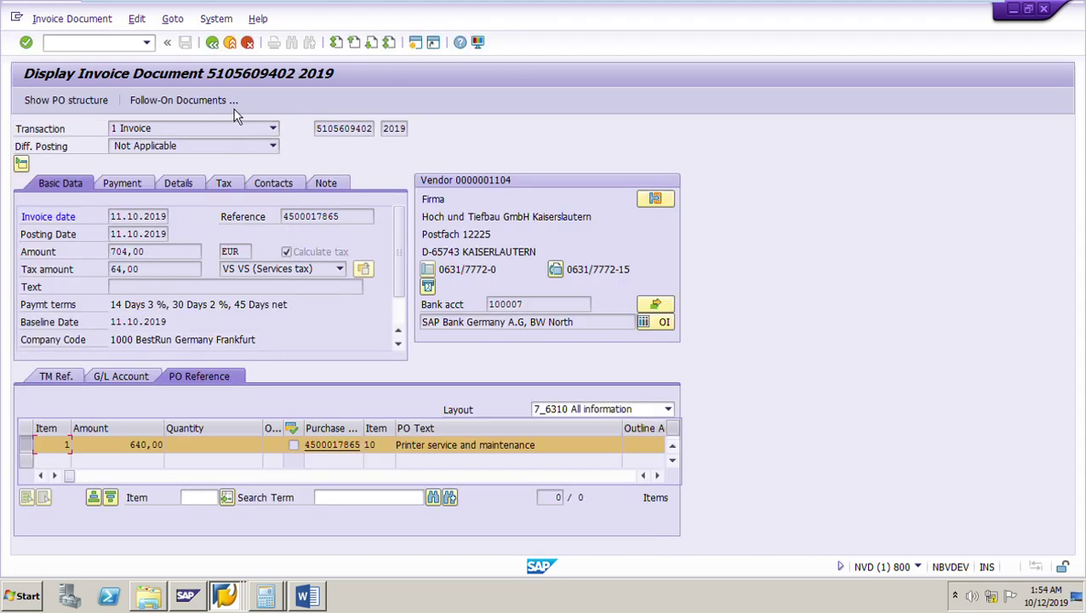
pyautogui.press('F3')
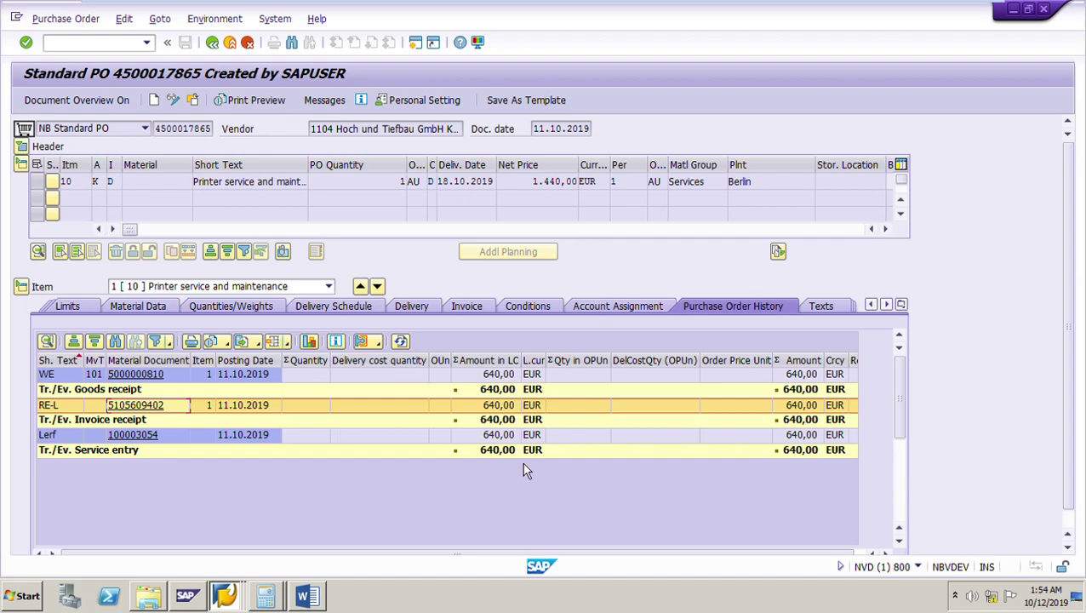